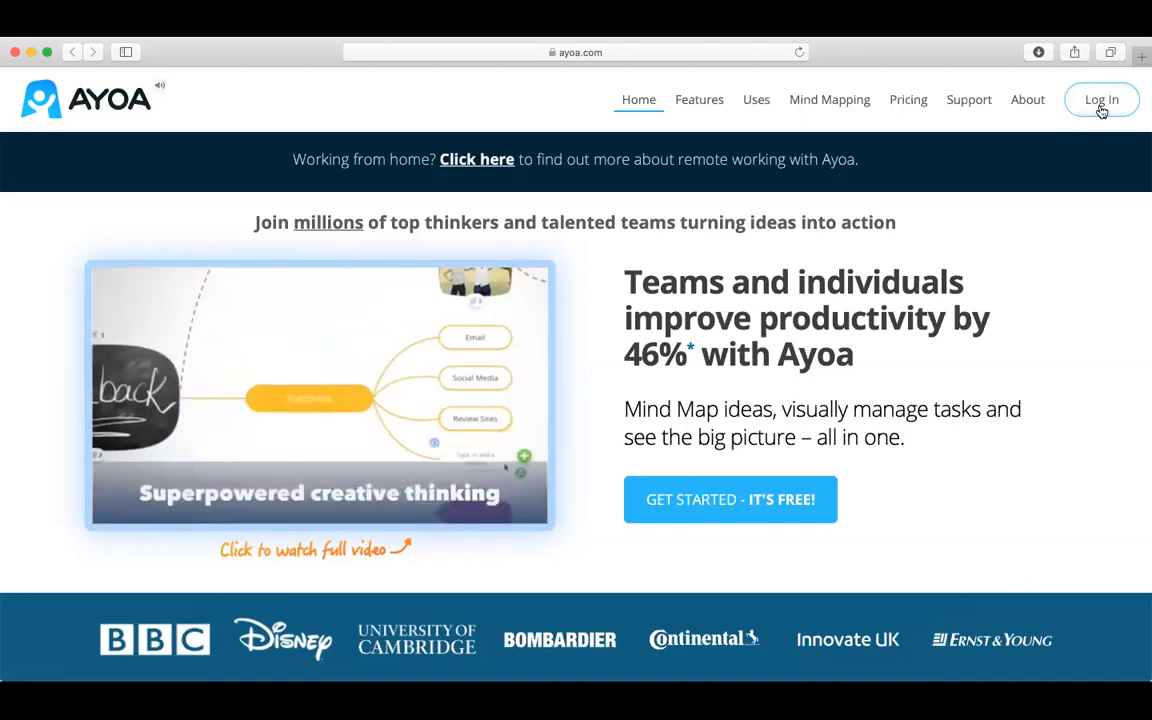
Log in to the Ayoa account and look over the main navigation options
click(1101, 108)
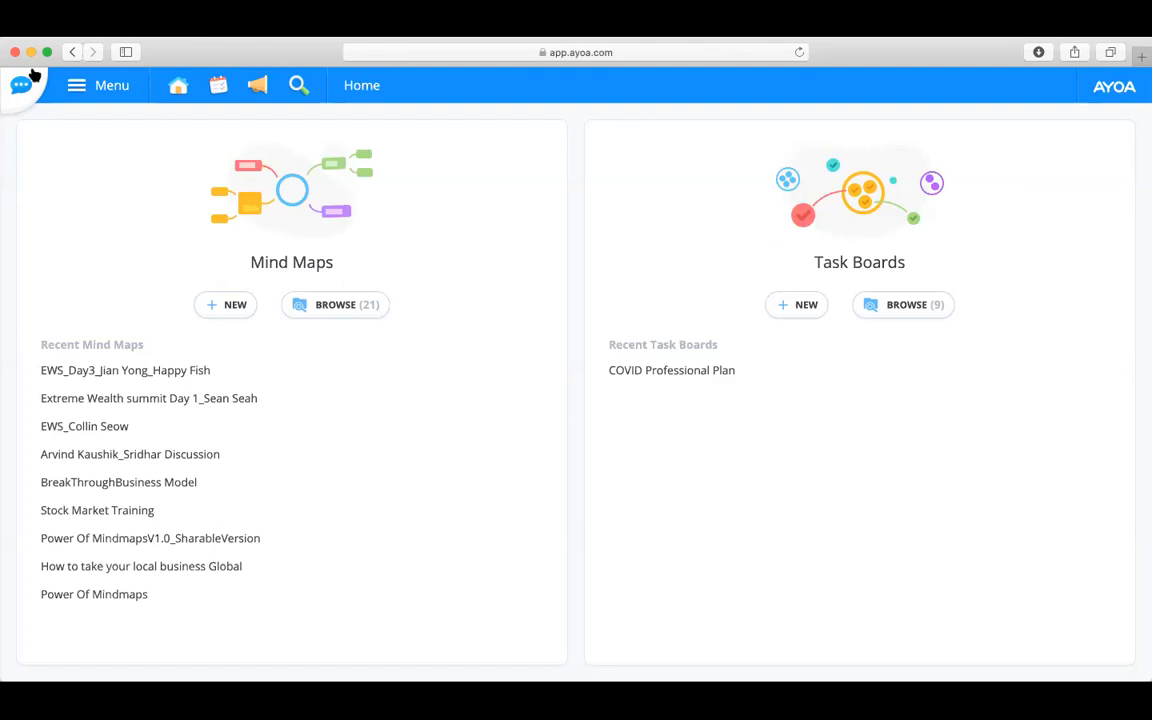
click(85, 89)
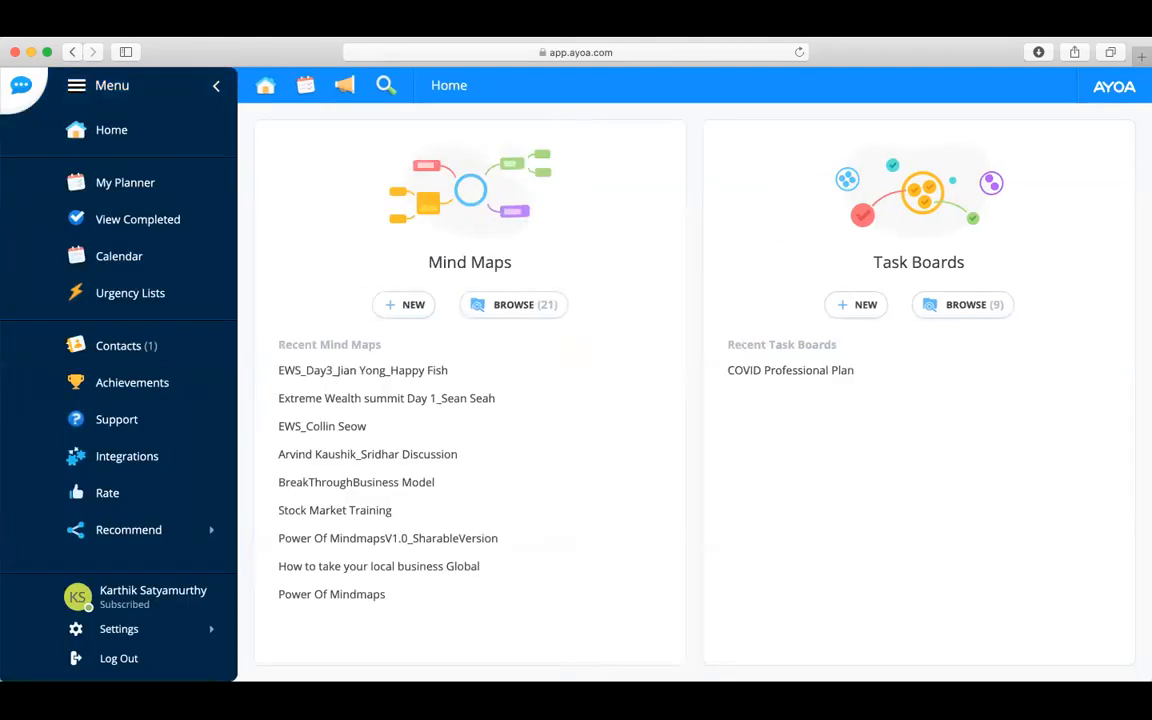
click(214, 87)
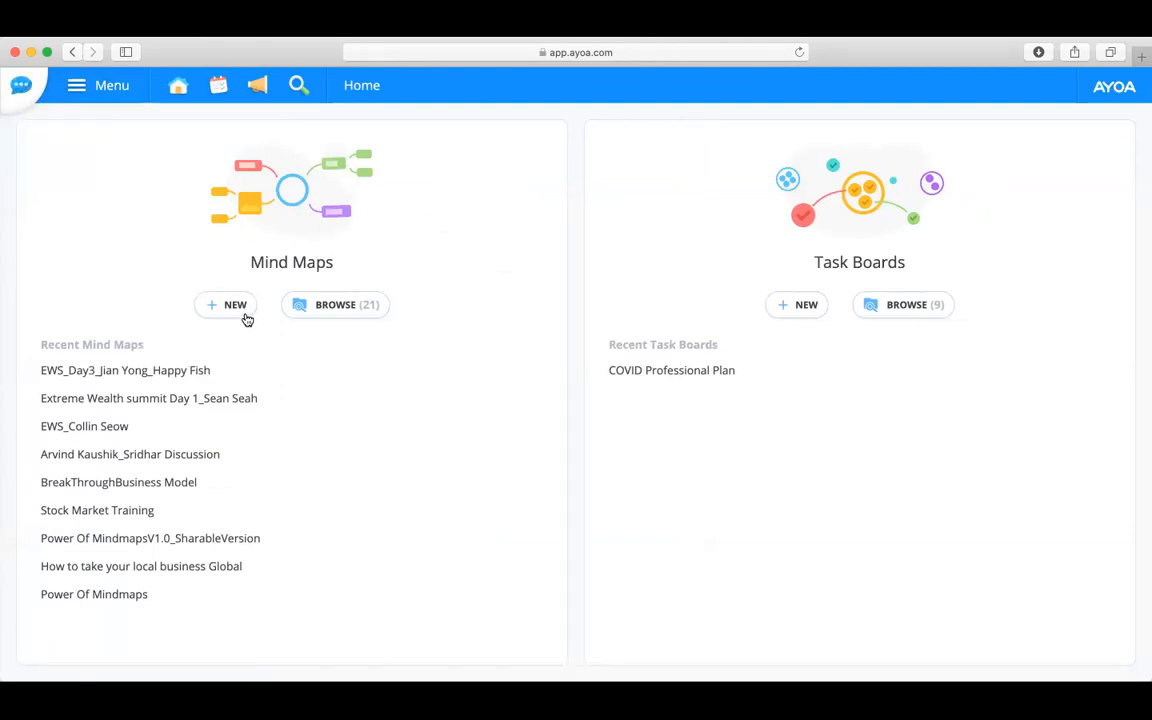
Create a new organic mind map with the orange hand-drawn oval sticker as its central idea
click(237, 304)
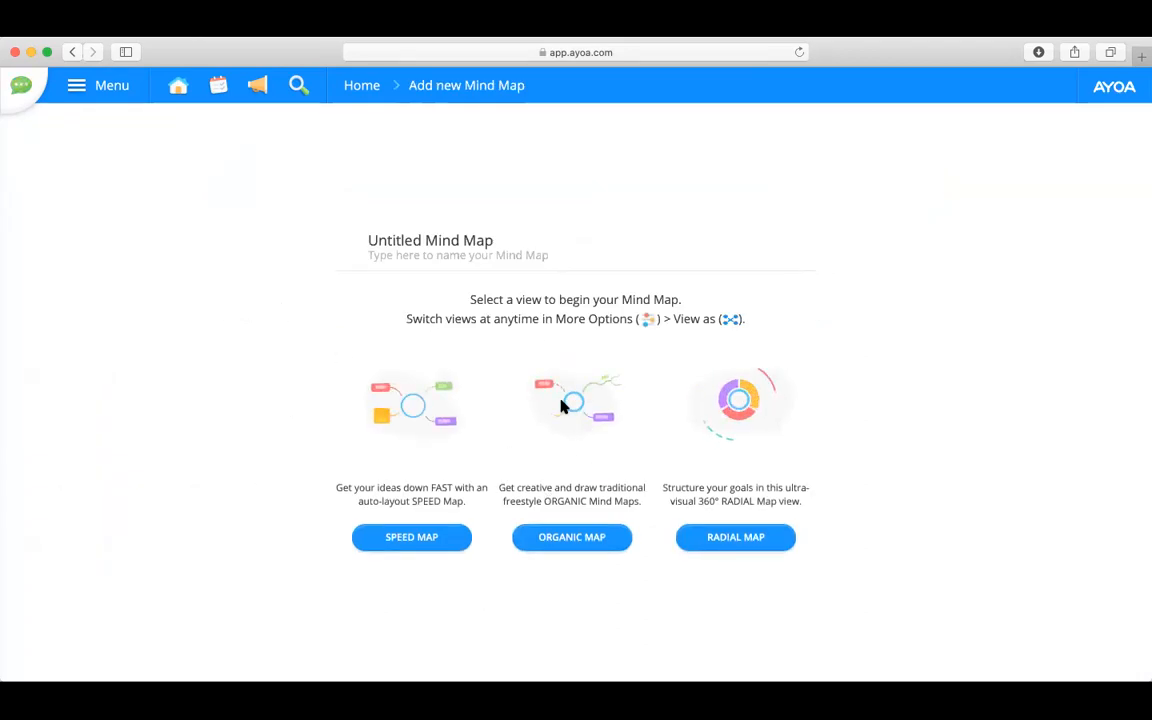
click(603, 538)
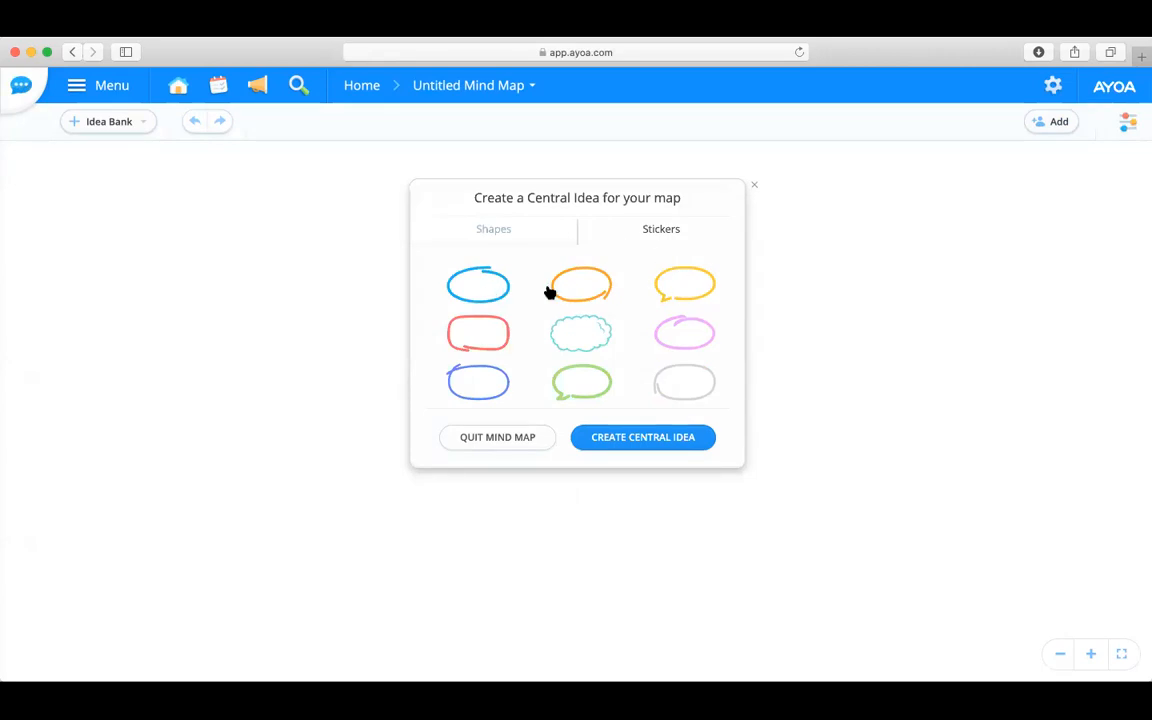
click(525, 230)
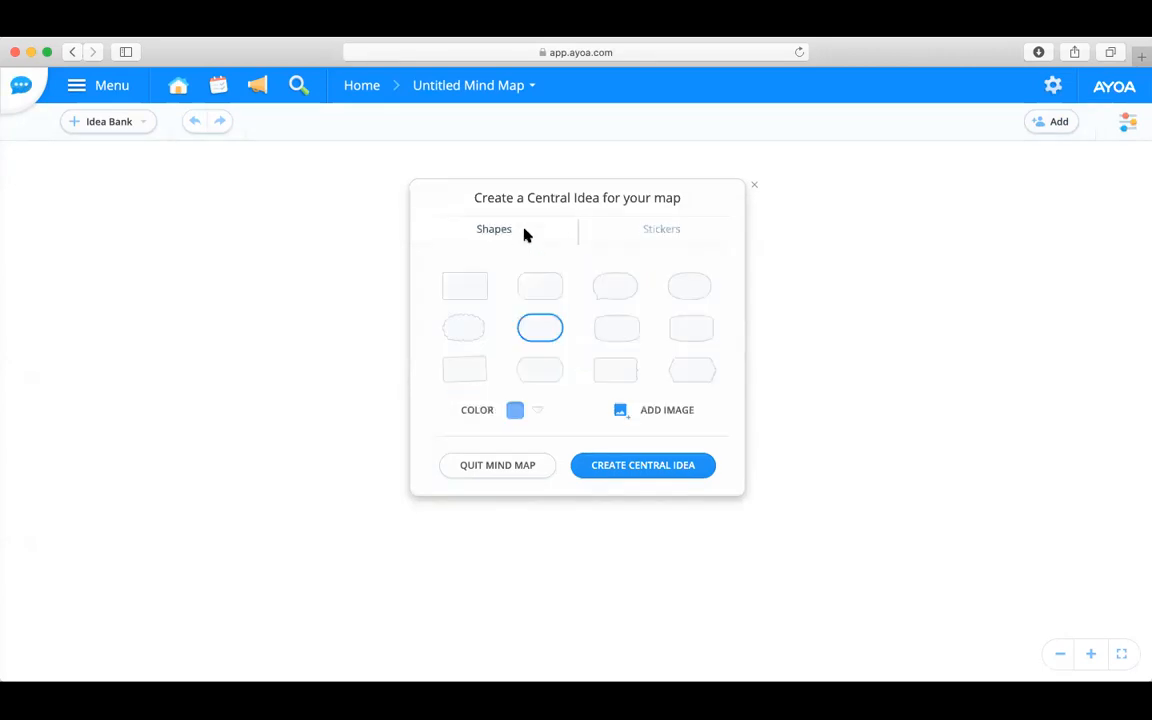
click(657, 226)
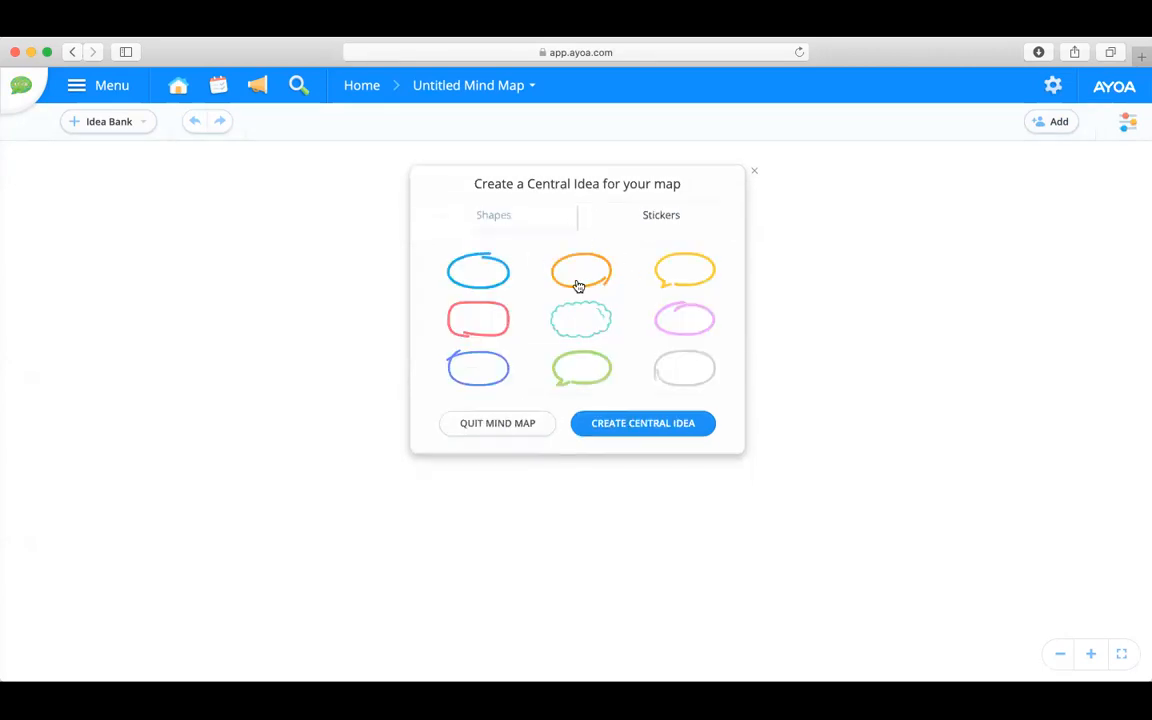
click(577, 268)
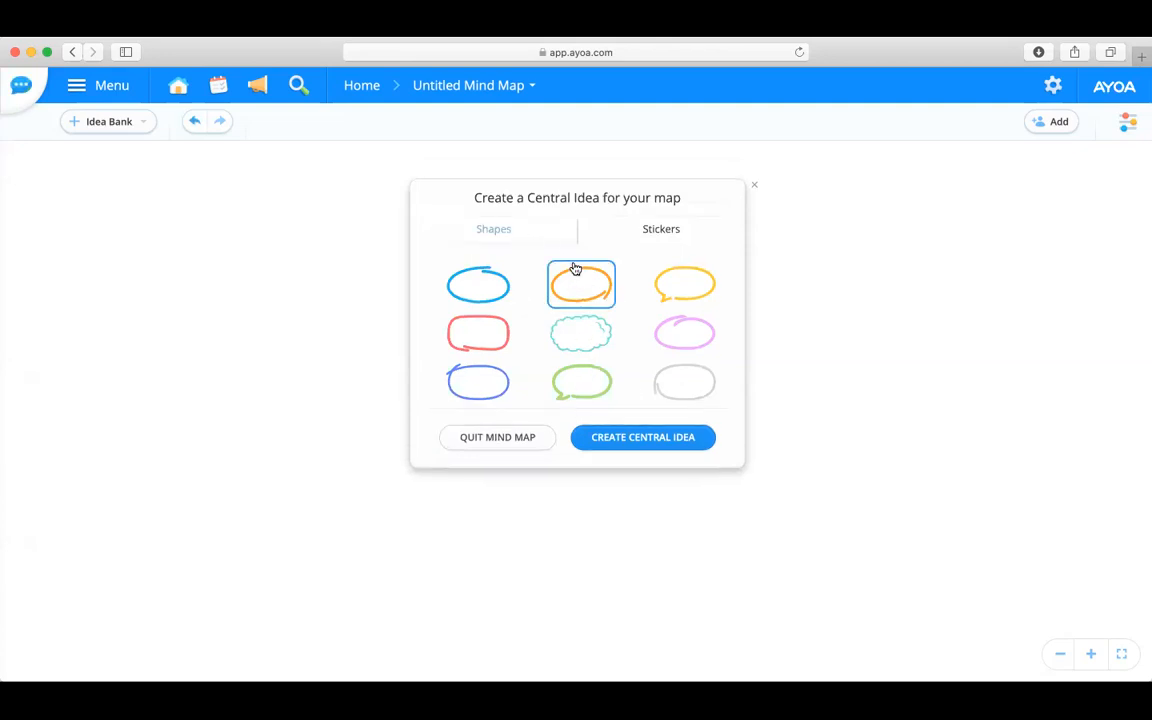
click(643, 437)
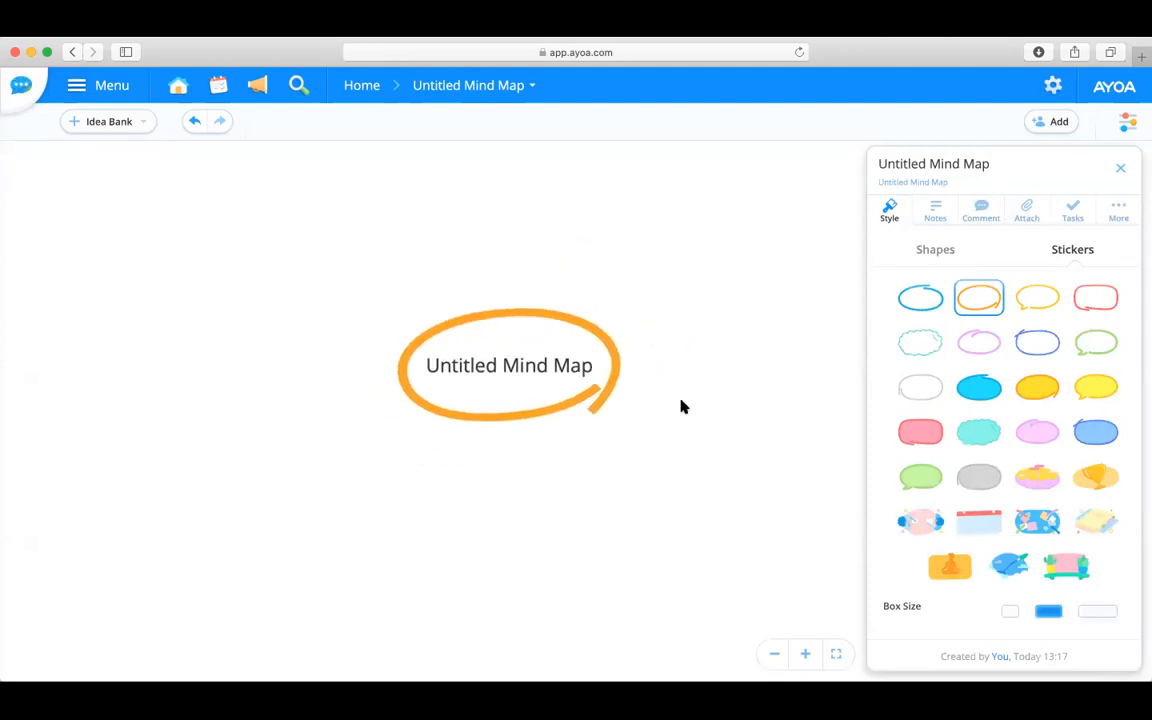
mouse_move(527, 378)
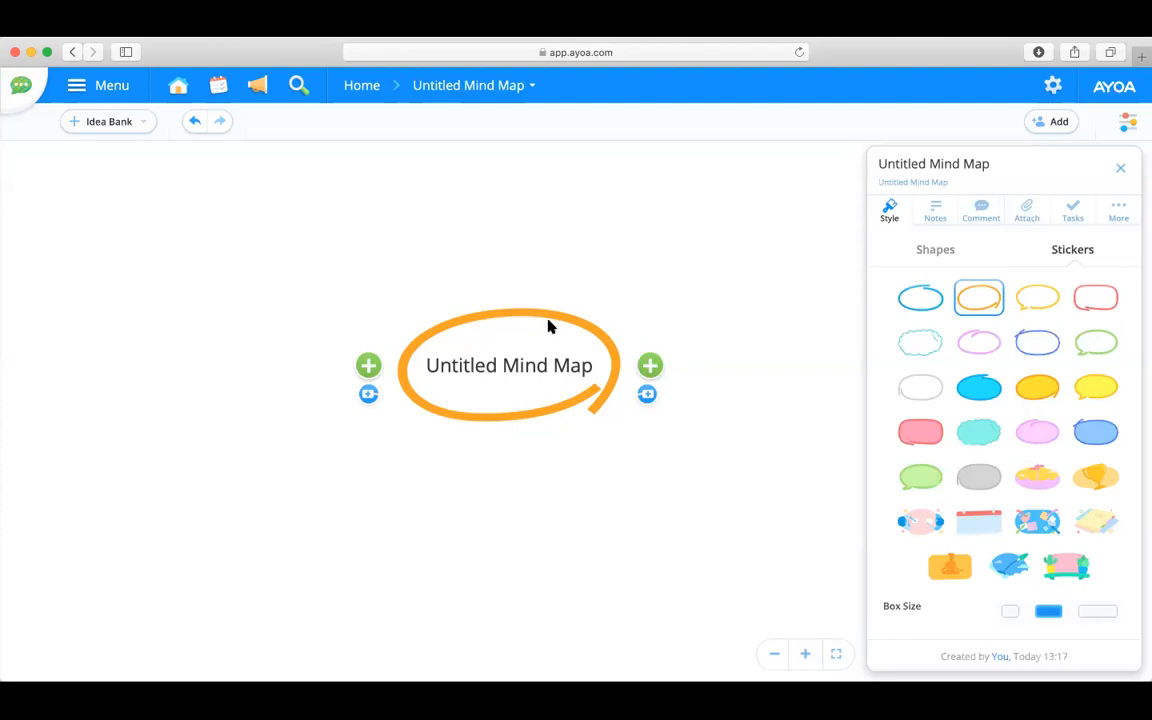
click(1120, 168)
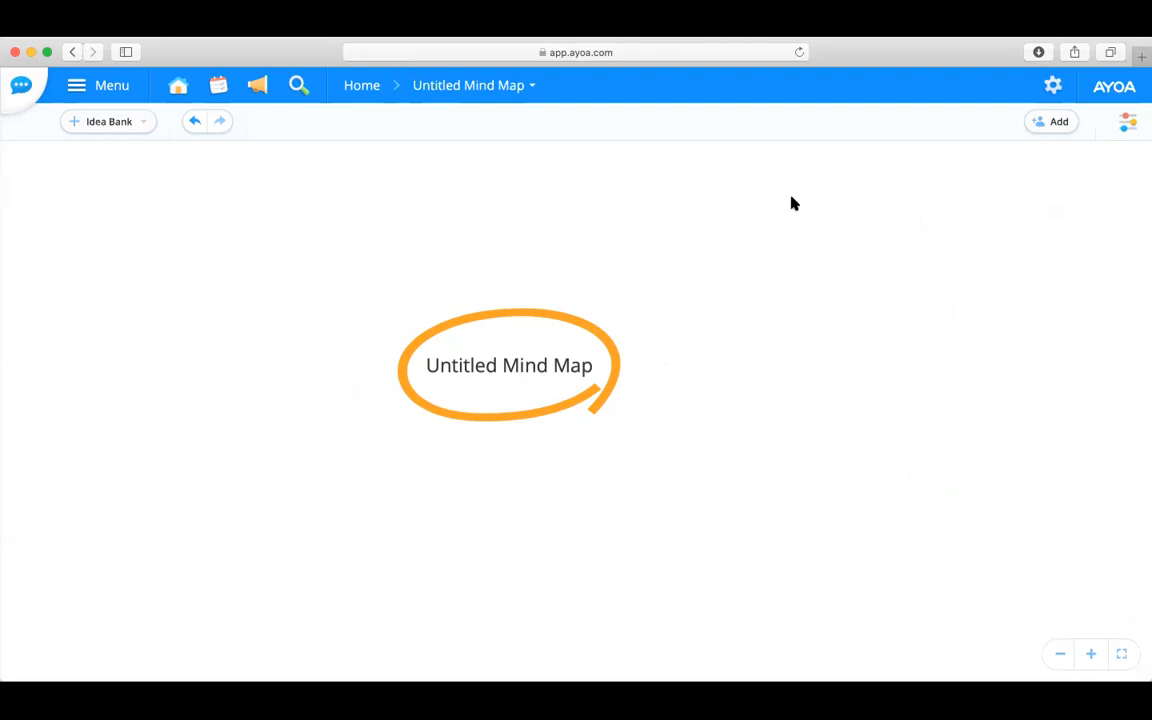
Add a main branch named "Stock Ideas" to the central idea
click(509, 365)
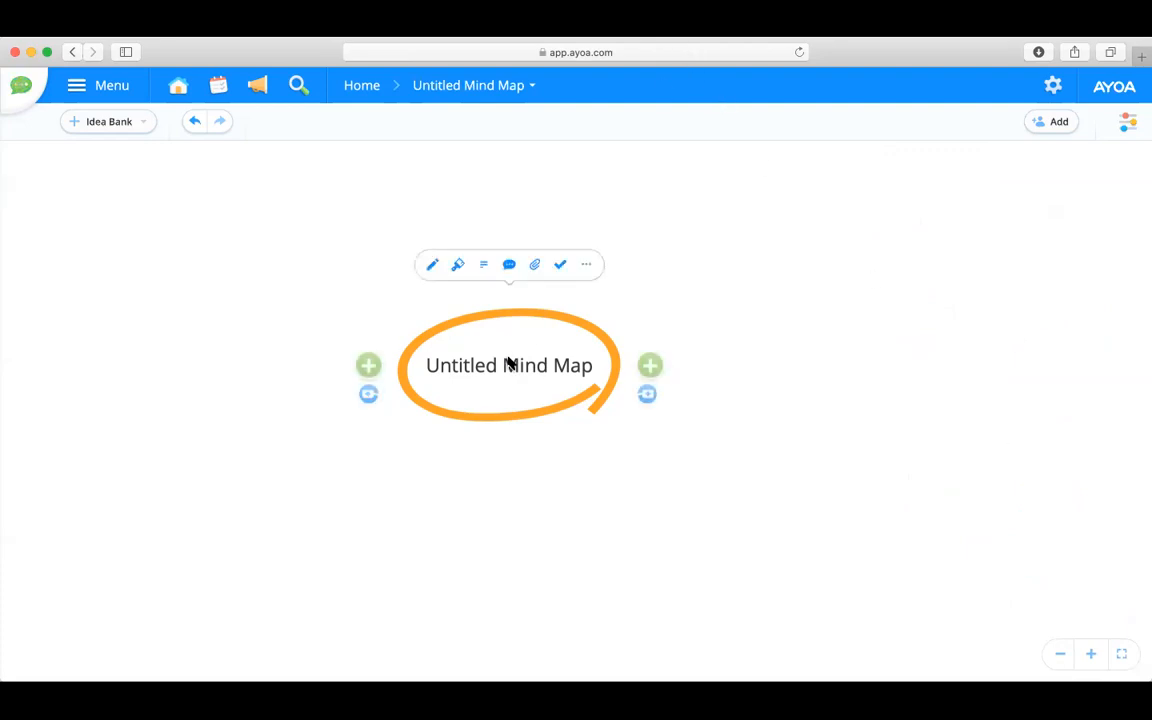
click(650, 366)
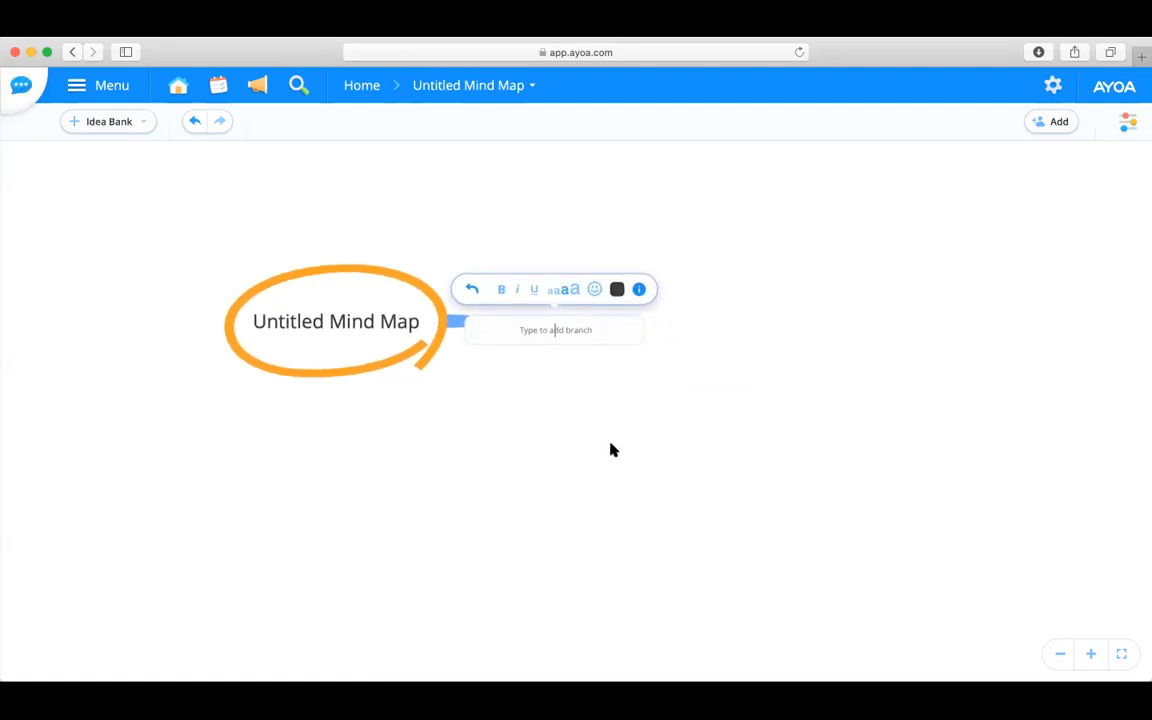
text(Stock Ideas)
key(Return)
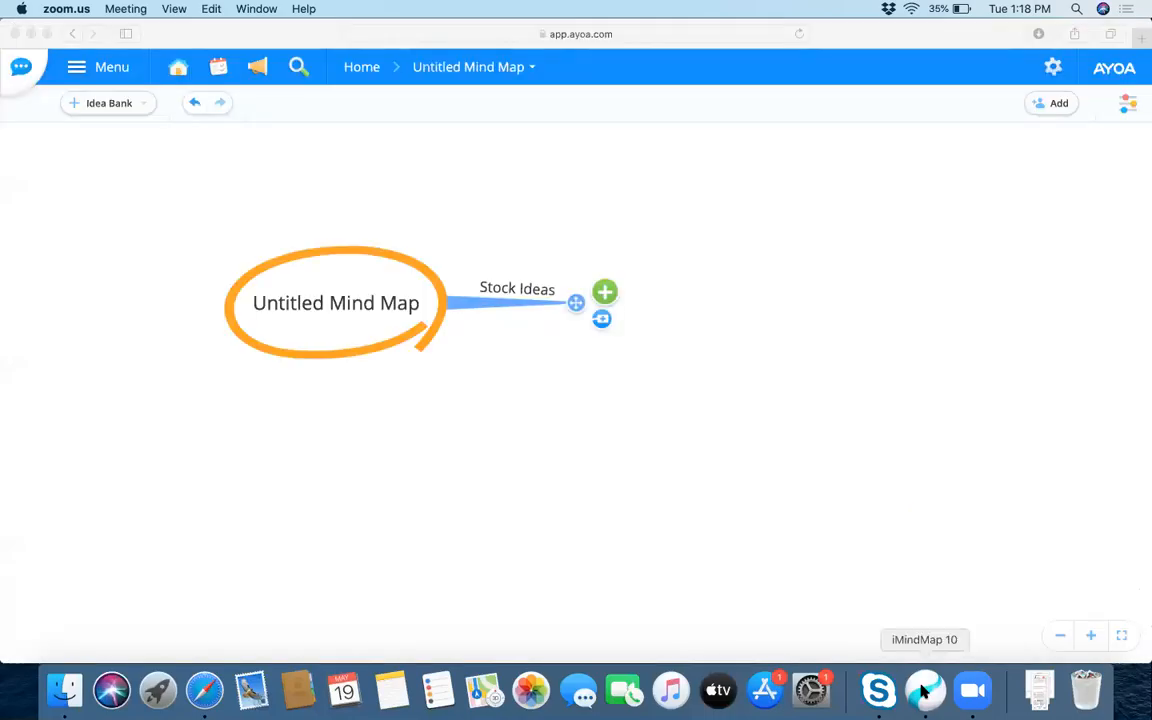
Switch to iMindMap to view the existing reference mind map, and return to Ayoa in Safari
click(923, 691)
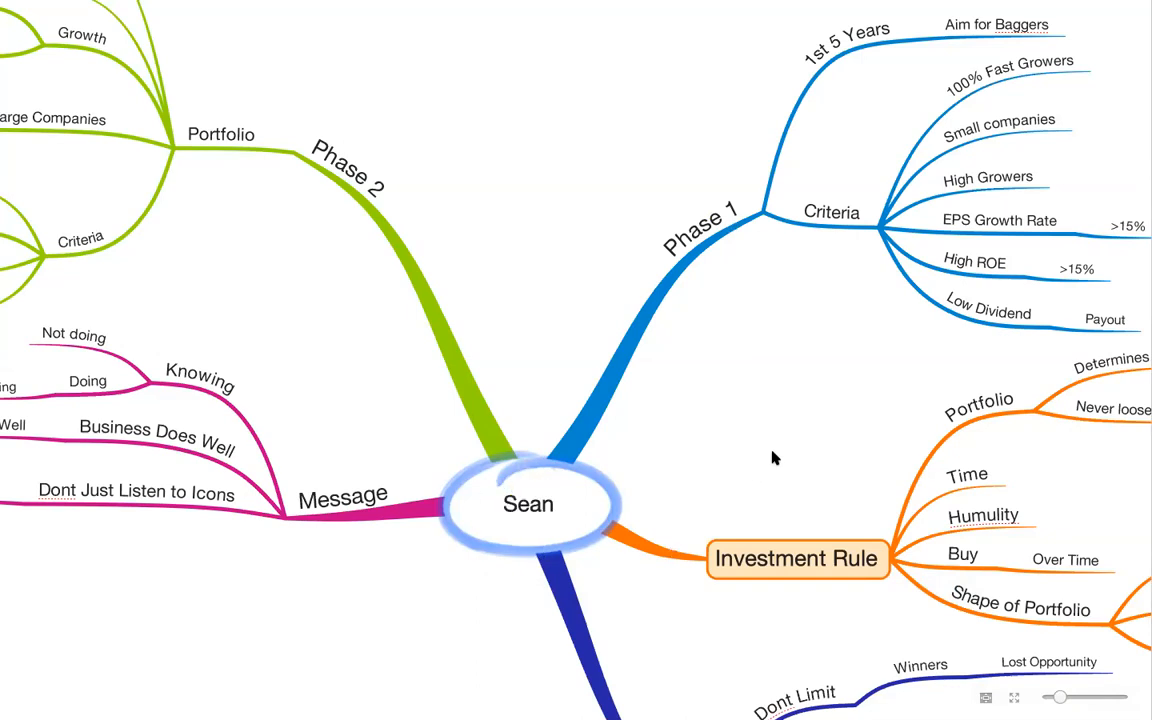
key(super+Tab)
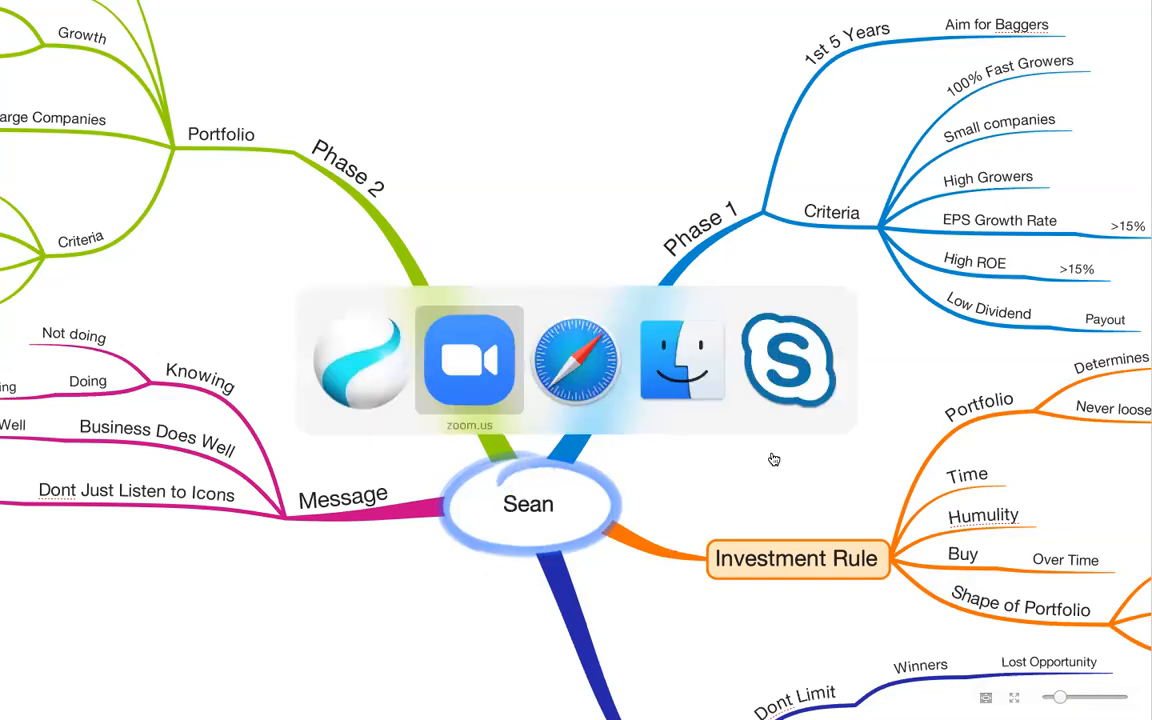
key(super+Tab)
Rename the central idea with the speaker's first name, as in the reference map
click(351, 302)
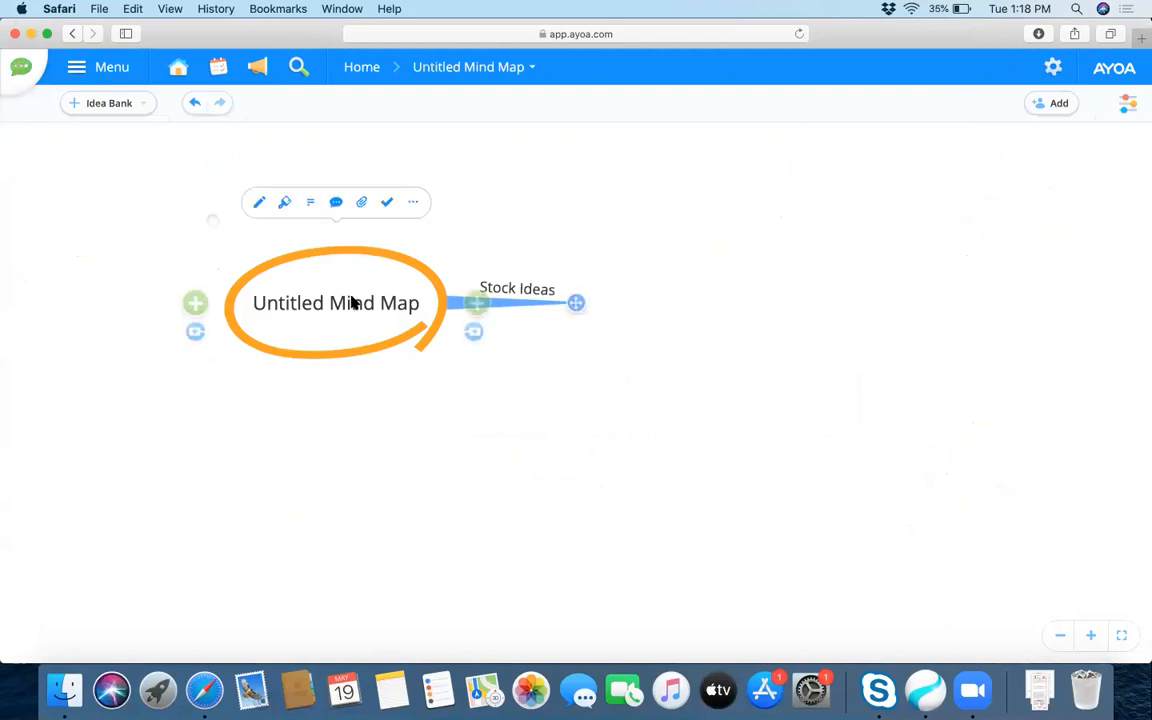
double_click(351, 302)
text(Sean)
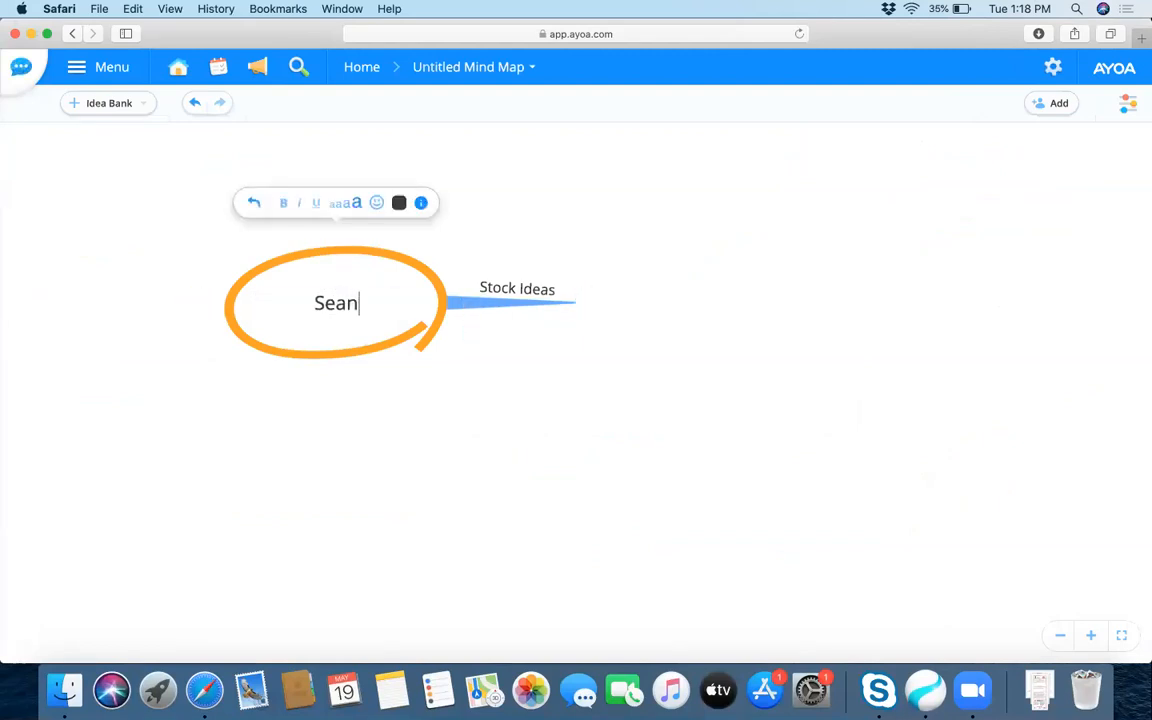
key(Return)
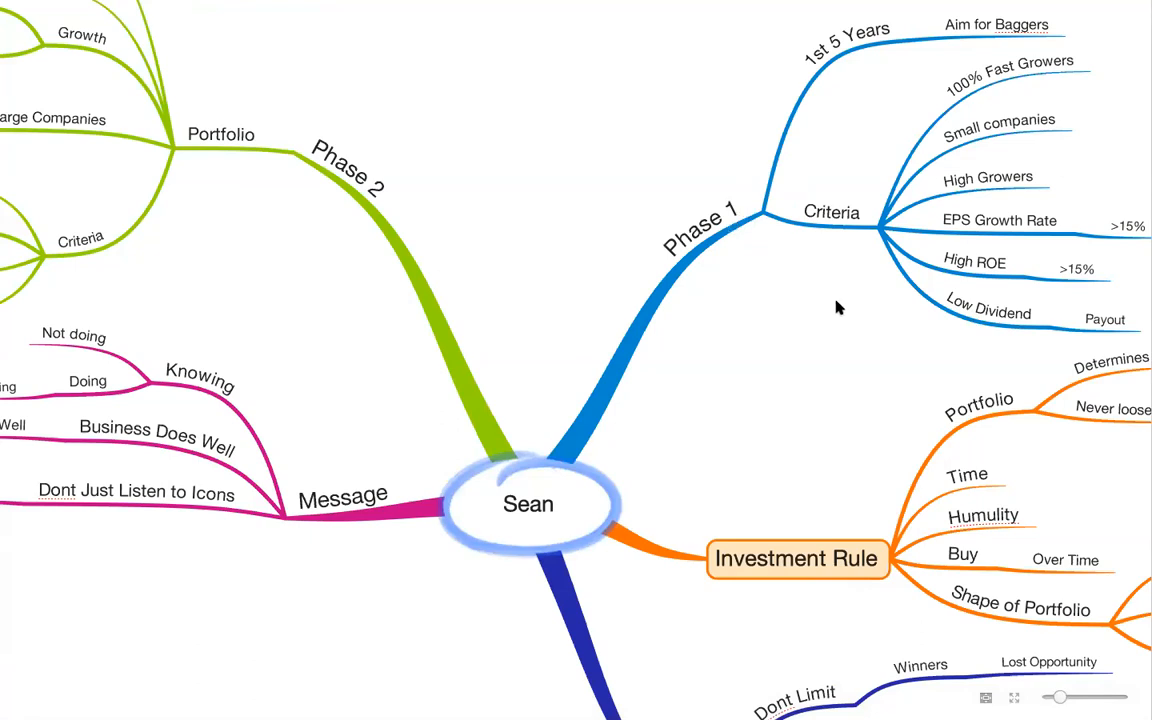
Check the reference map and rename the "Stock Ideas" branch to "Phase 1"
drag(831, 301, 706, 364)
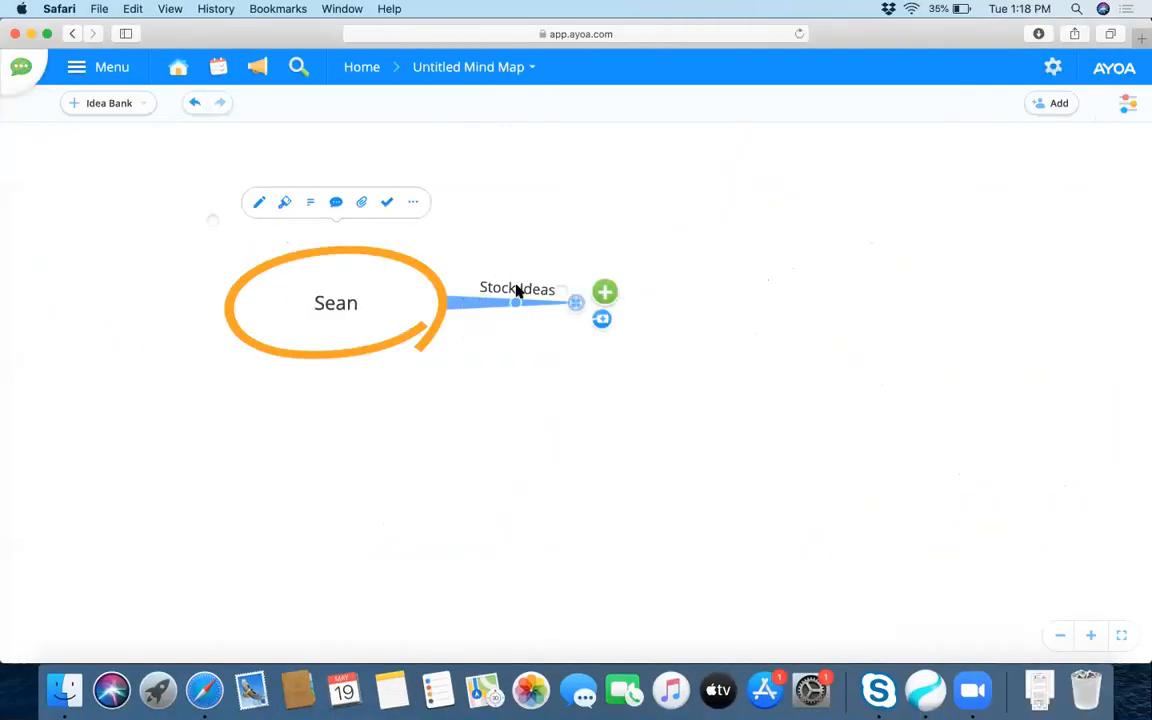
click(516, 289)
double_click(517, 289)
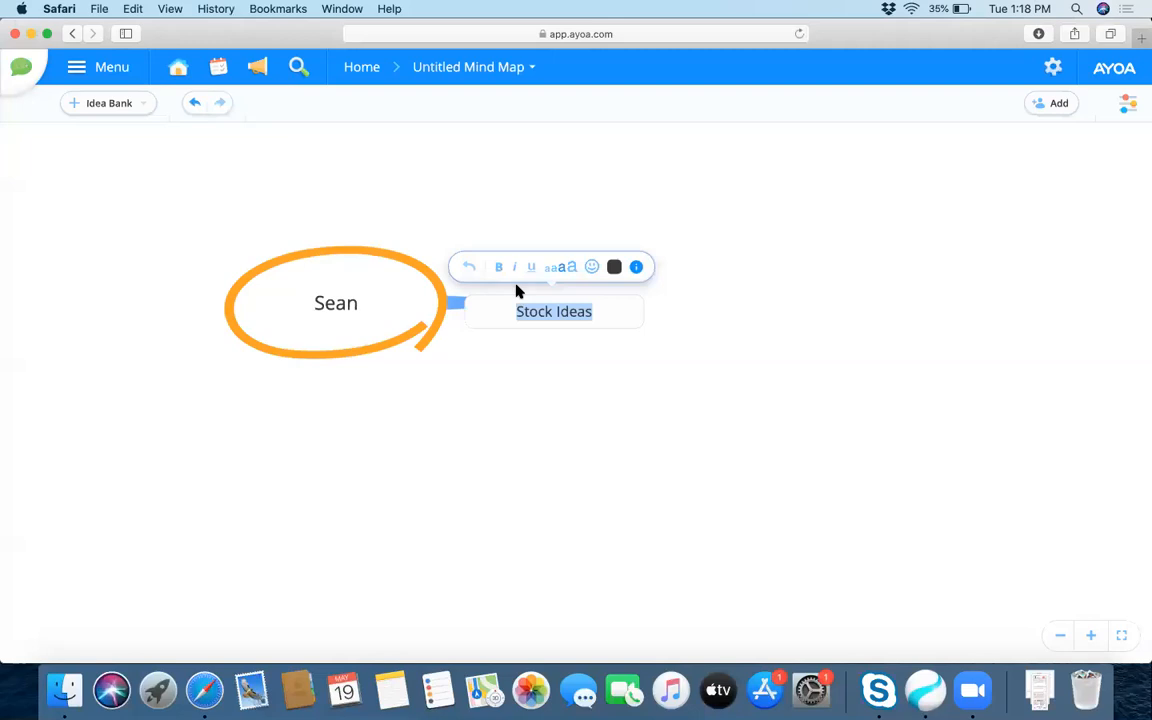
text(Phase 1)
key(Return)
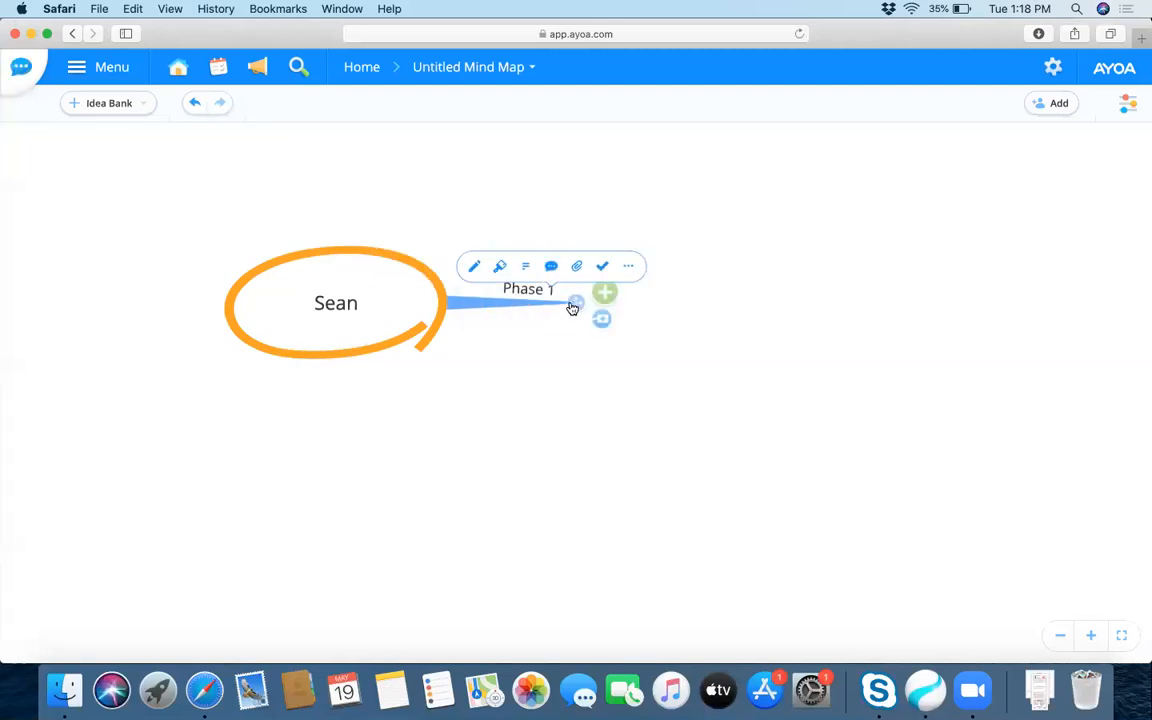
Add a sub-branch named "1st 5 Years" to the Phase 1 branch
click(603, 292)
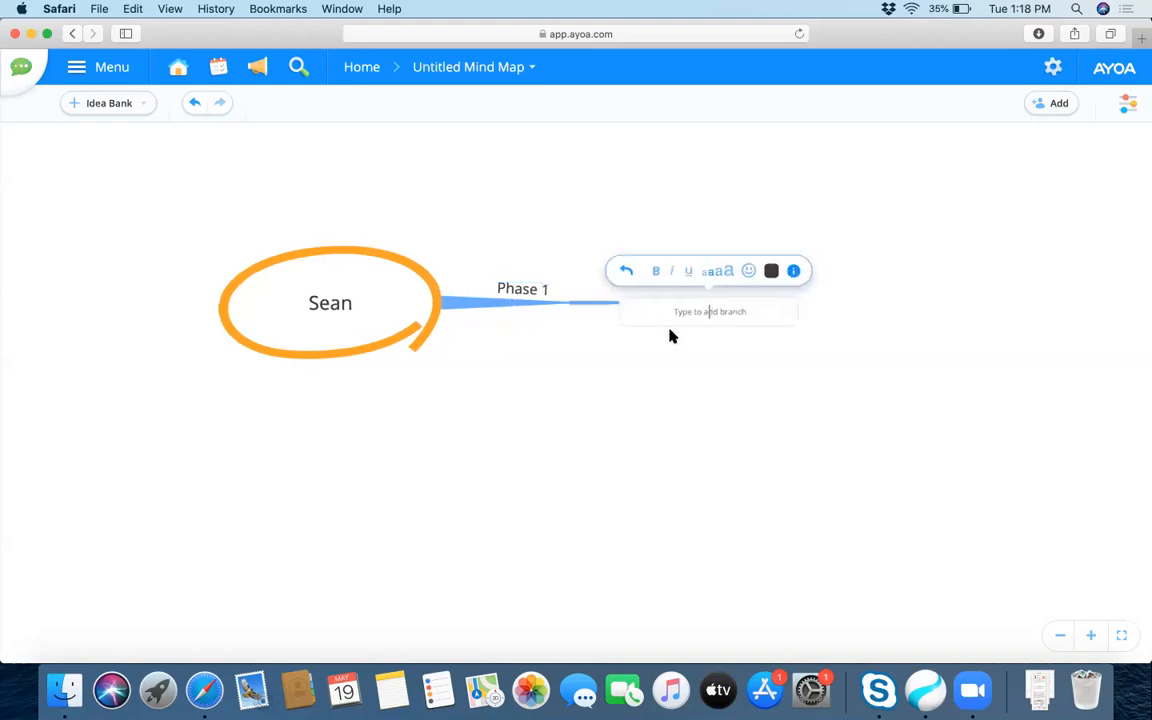
text(1st 5 Years)
key(Return)
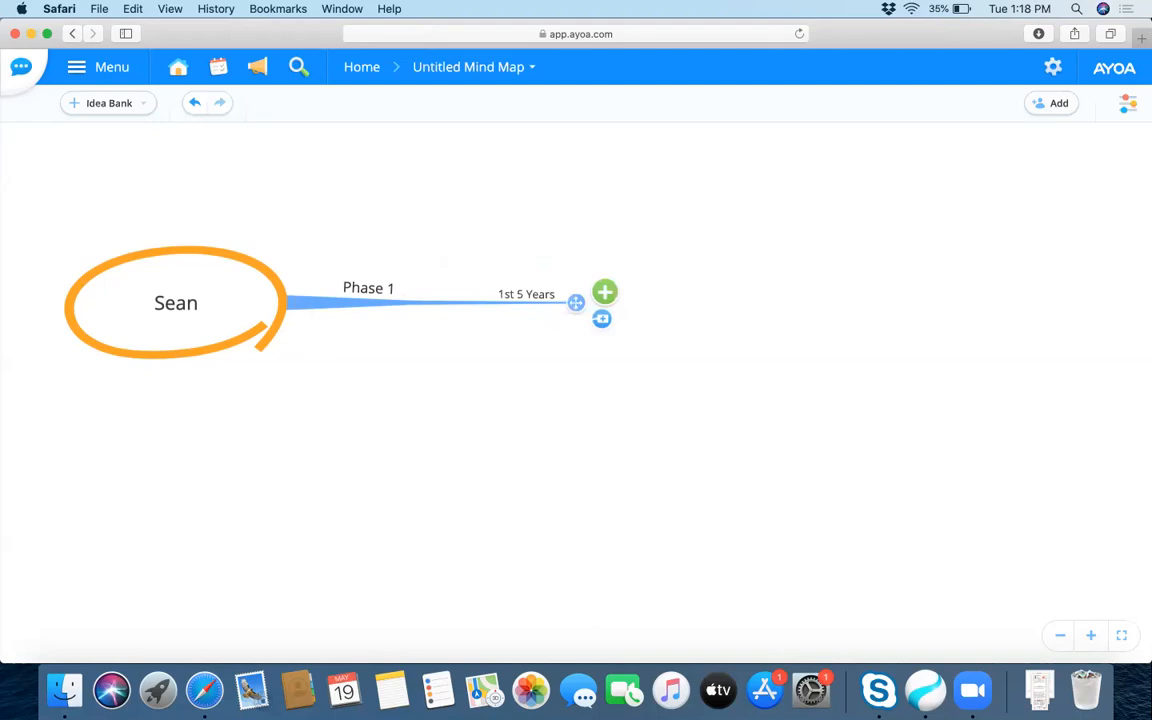
click(401, 286)
click(401, 286)
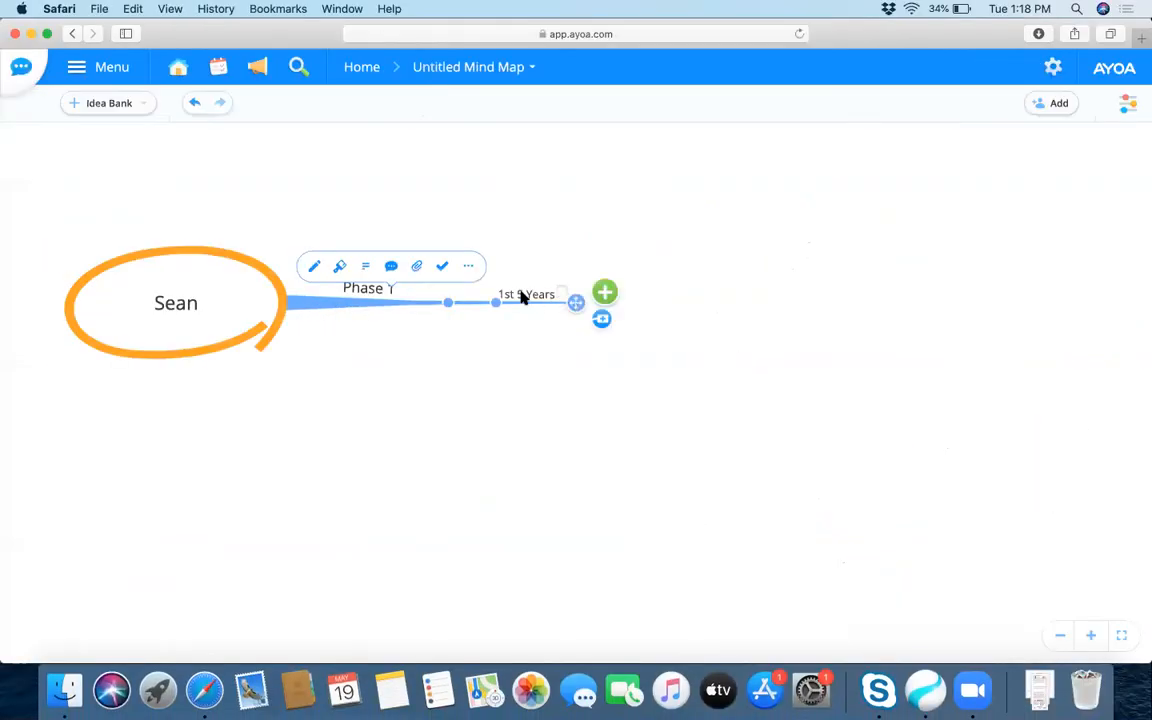
Add a sub-branch named "Aim for Baggers" to the 1st 5 Years branch
click(606, 293)
text(A)
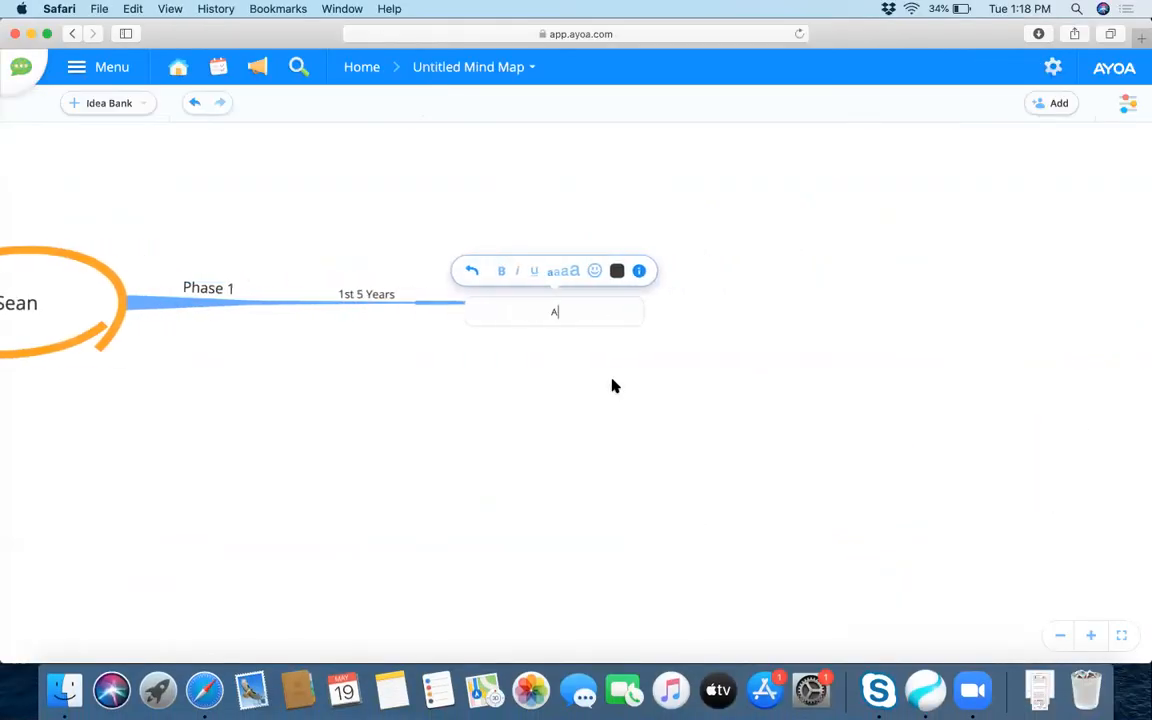
text(im for Baggers)
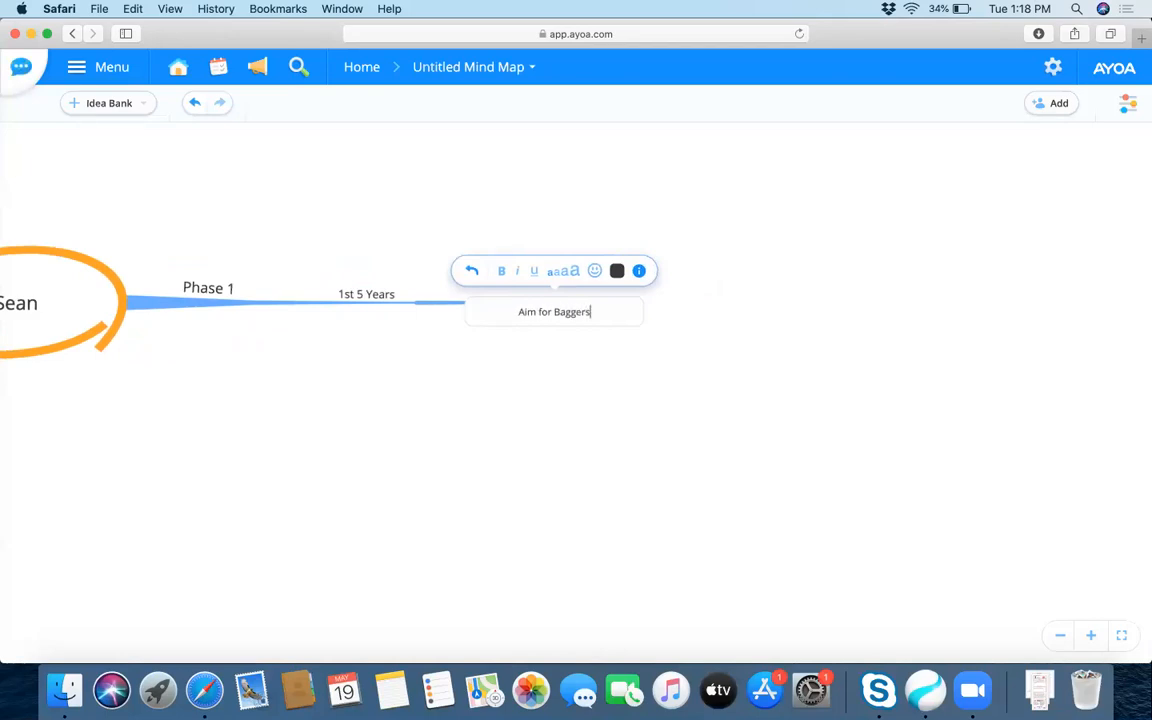
key(Return)
Add a second sub-branch named "Criterias" to the Phase 1 branch
click(224, 291)
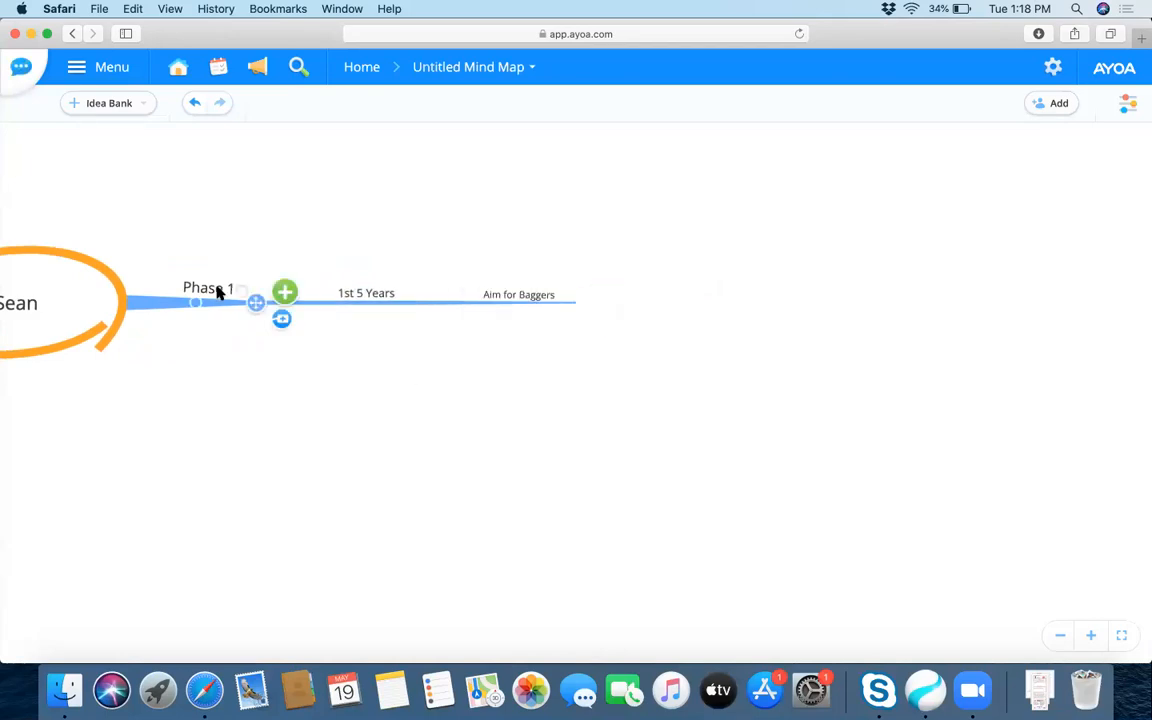
click(284, 293)
text(Criterias)
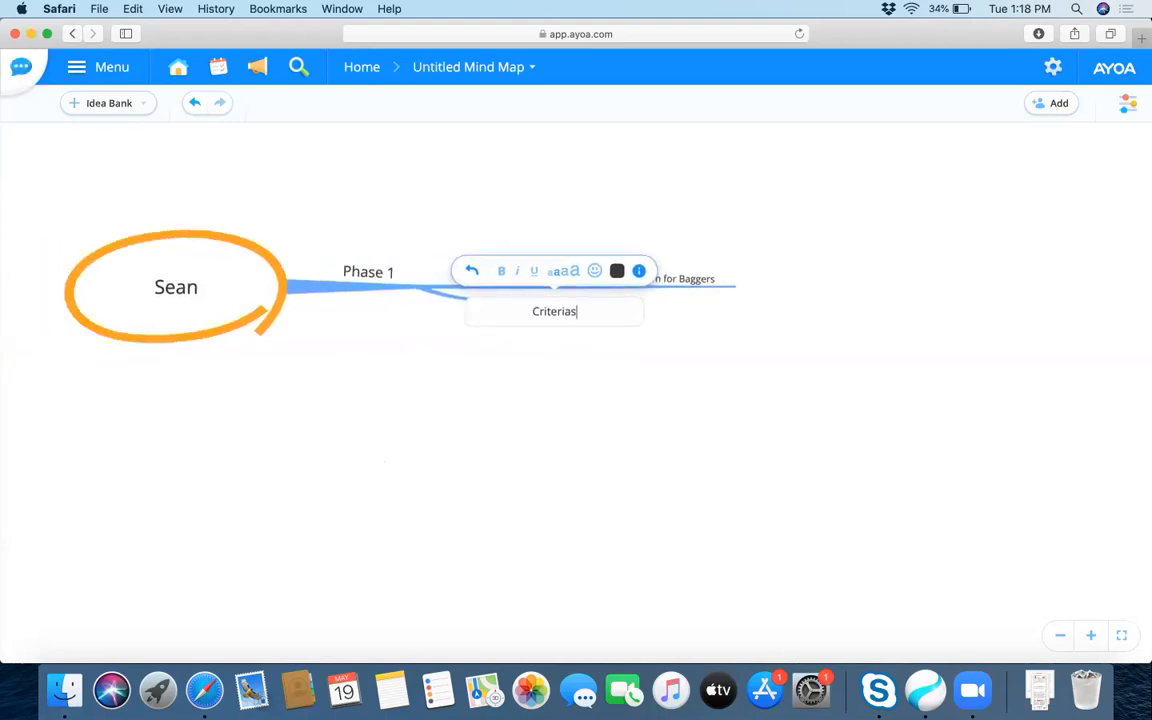
key(Return)
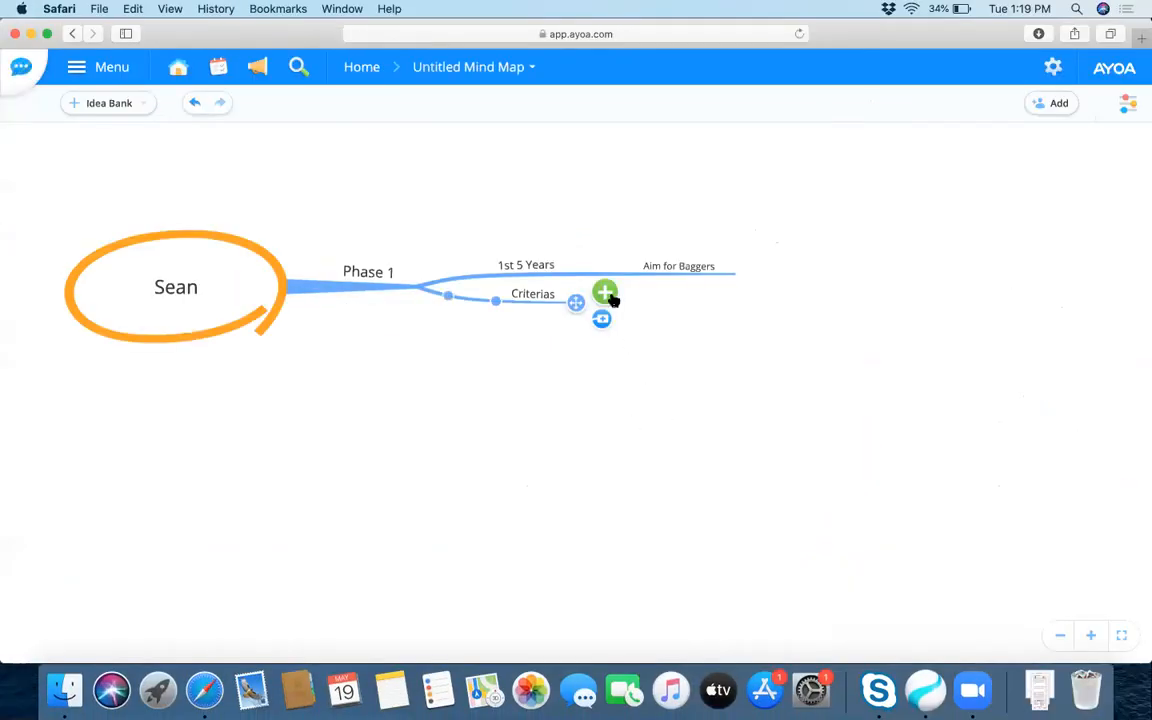
Add a sub-branch named "100% Fast Growth" to the Criterias branch
click(606, 293)
text(100% Fast Growth)
key(Return)
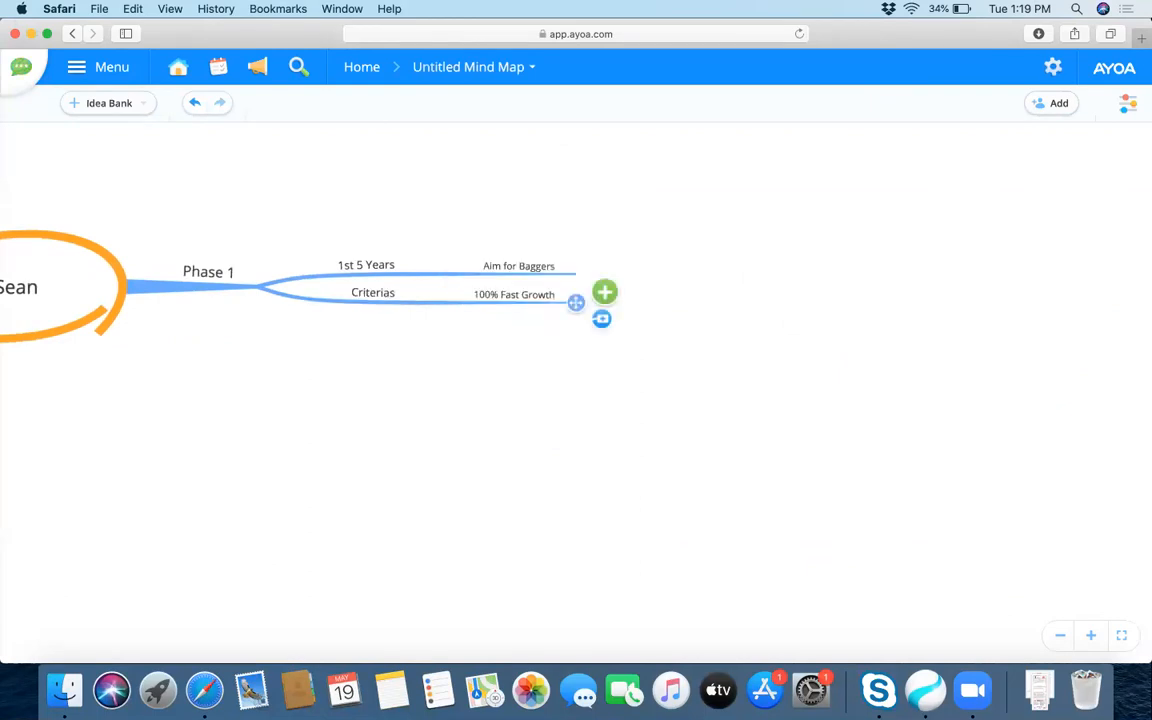
Add a sibling branch named "Small Companies" below 100% Fast Growth under Criterias
key(Return)
text(Small)
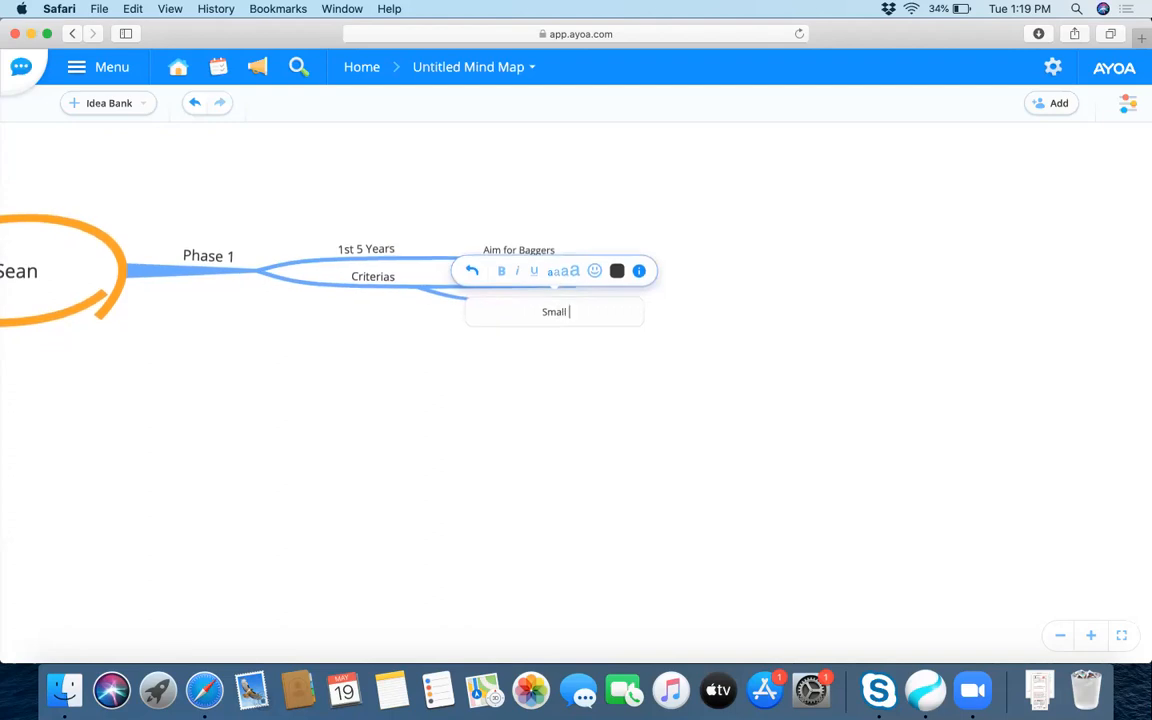
text( Compaines)
key(BackSpace)
key(BackSpace)
key(BackSpace)
key(BackSpace)
text(ne)
key(BackSpace)
text(ies)
key(Return)
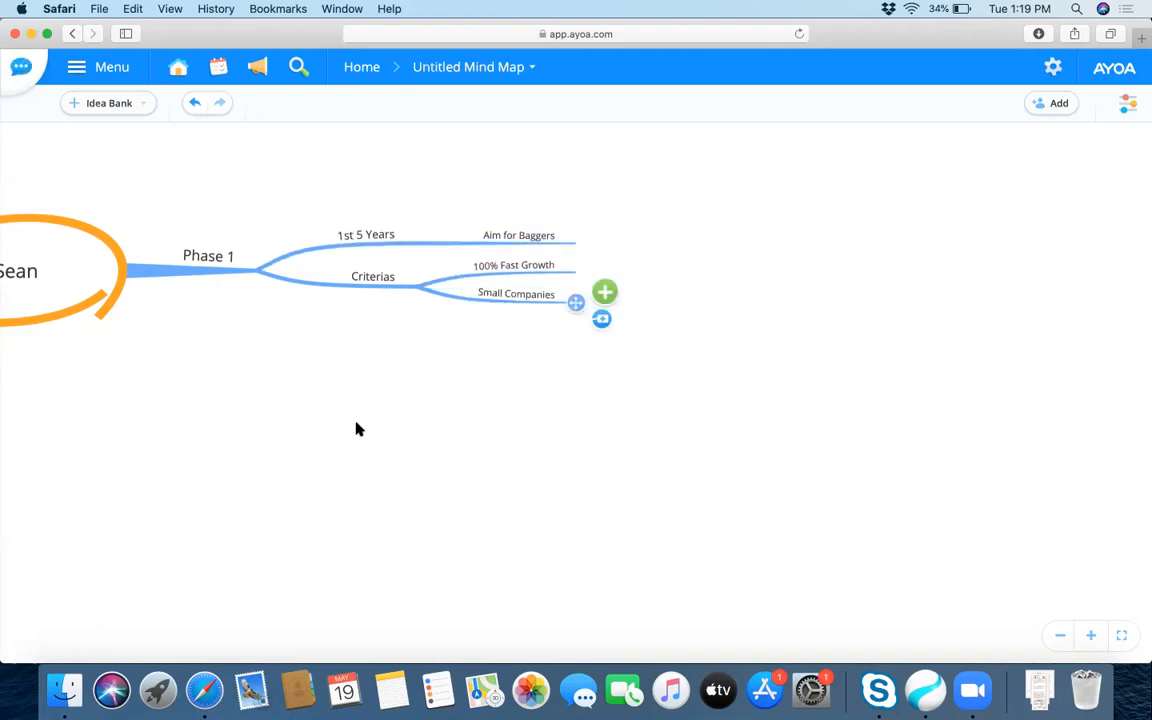
Examine the style, notes, comment, attachment, task and further options of the 100% Fast Growth branch
drag(356, 429, 638, 469)
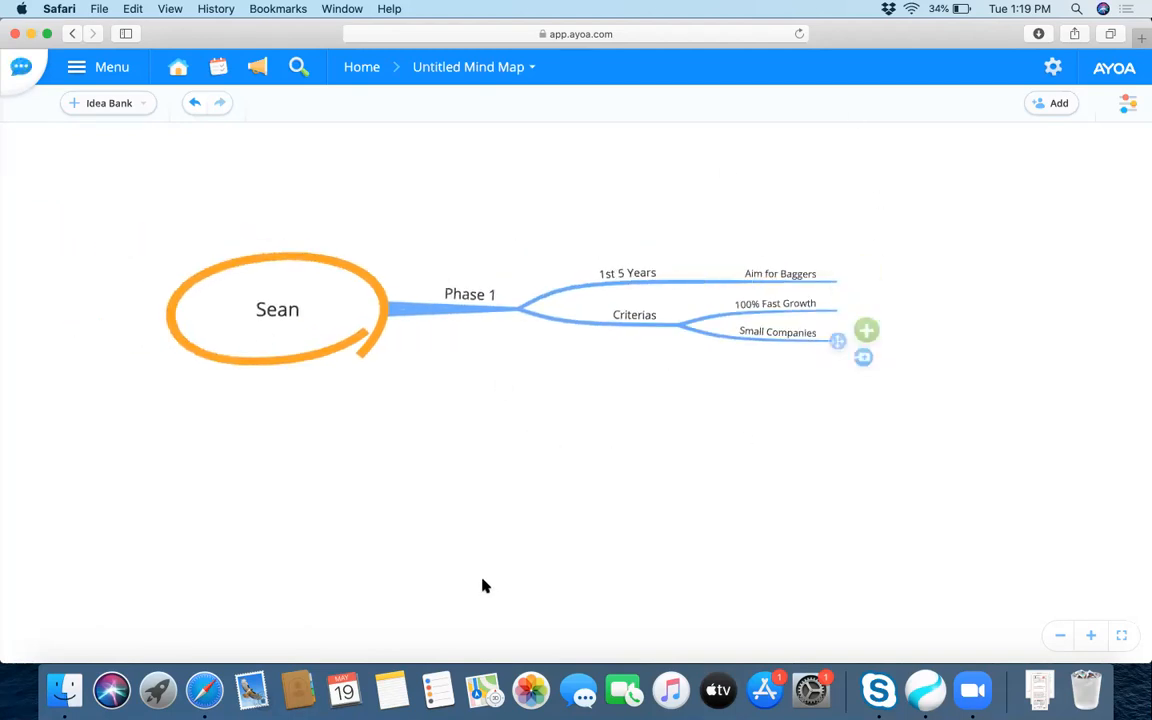
click(783, 305)
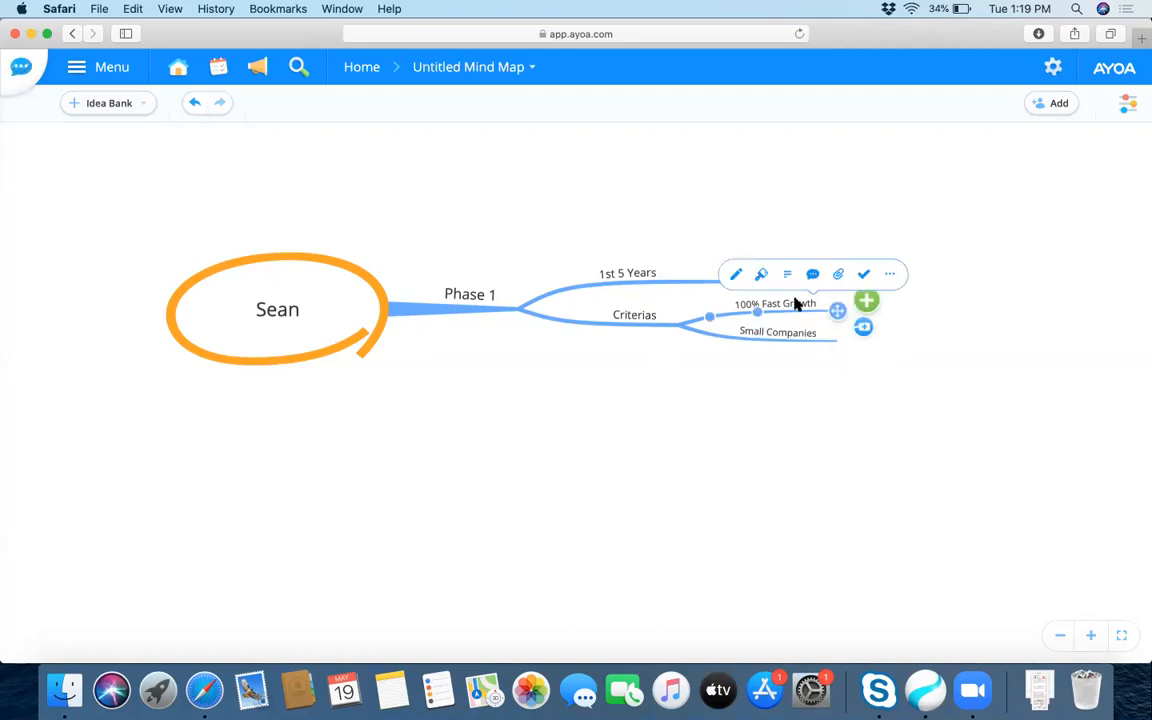
click(889, 275)
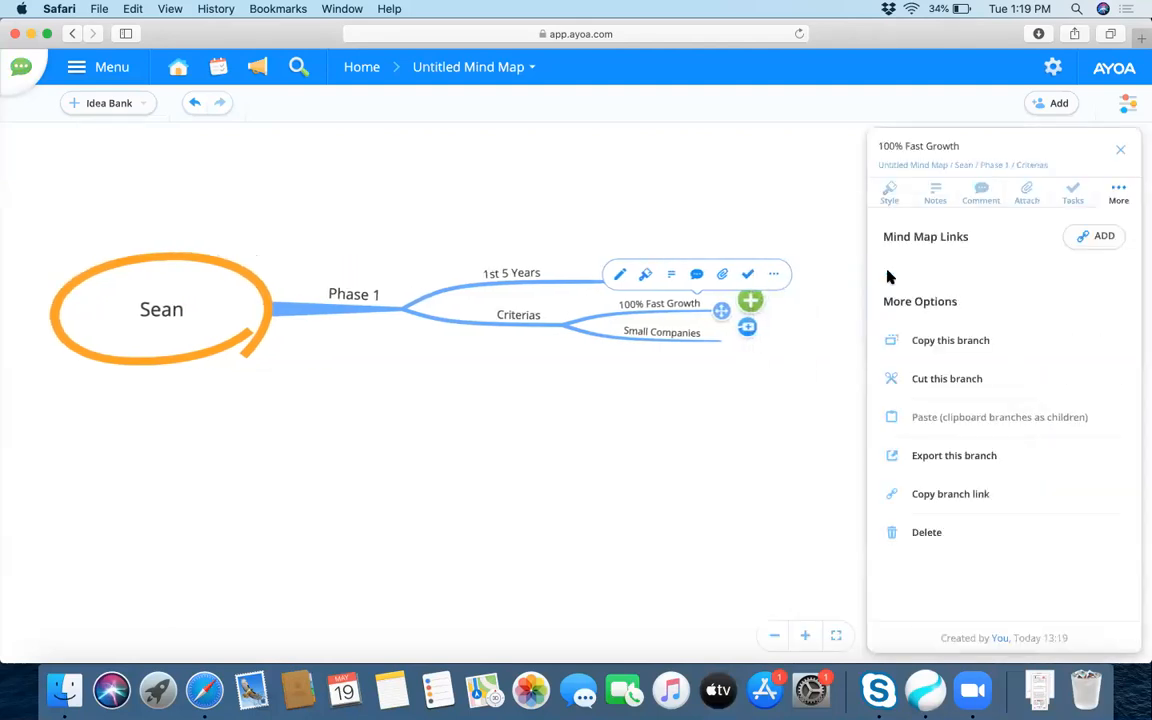
click(891, 195)
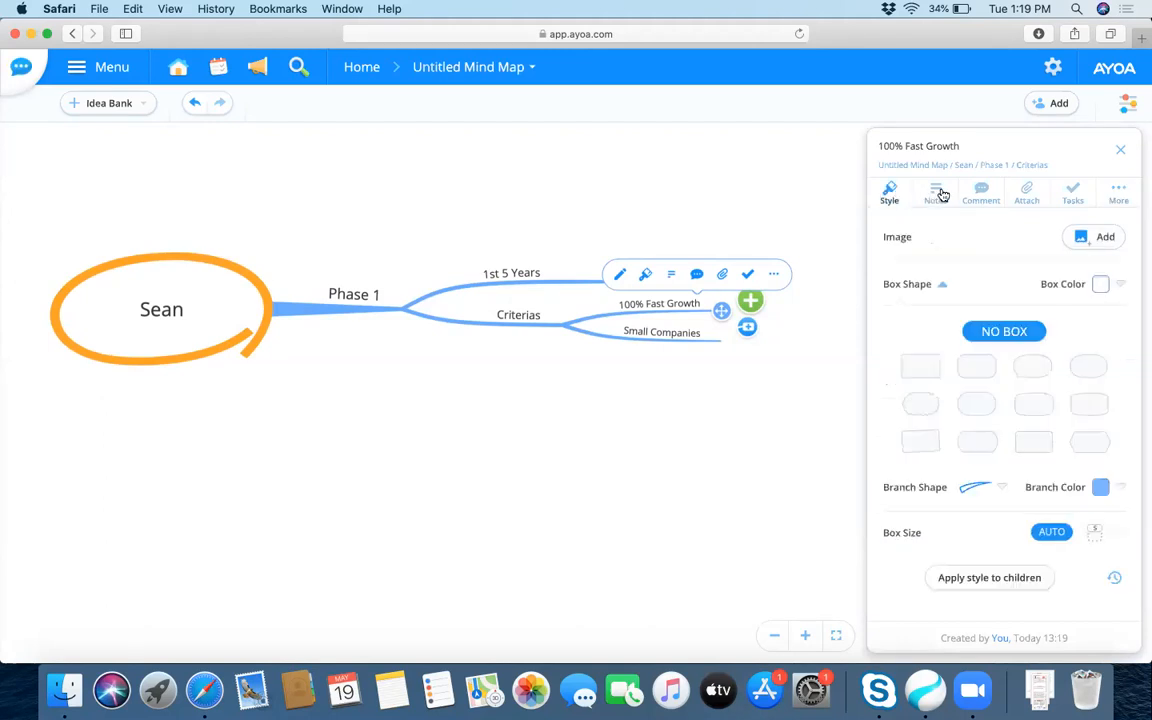
click(938, 199)
click(981, 196)
click(1027, 196)
click(1076, 198)
click(888, 194)
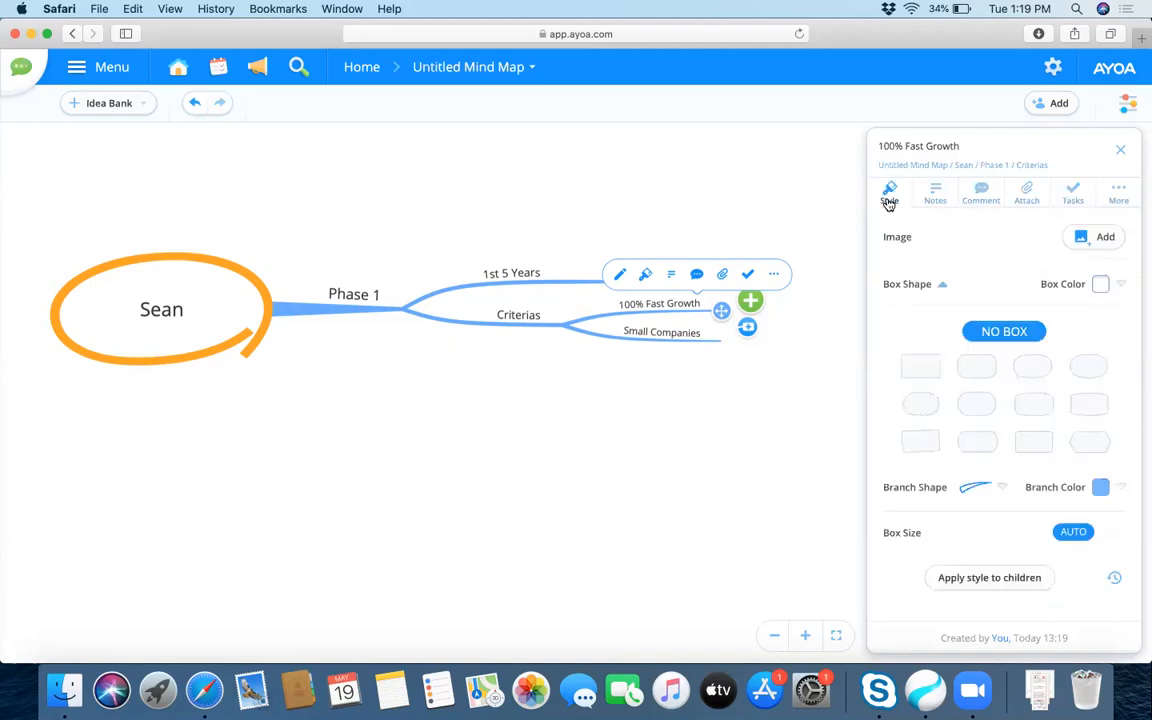
Search Unsplash for "fast growth" images for the 100% Fast Growth branch
click(1100, 238)
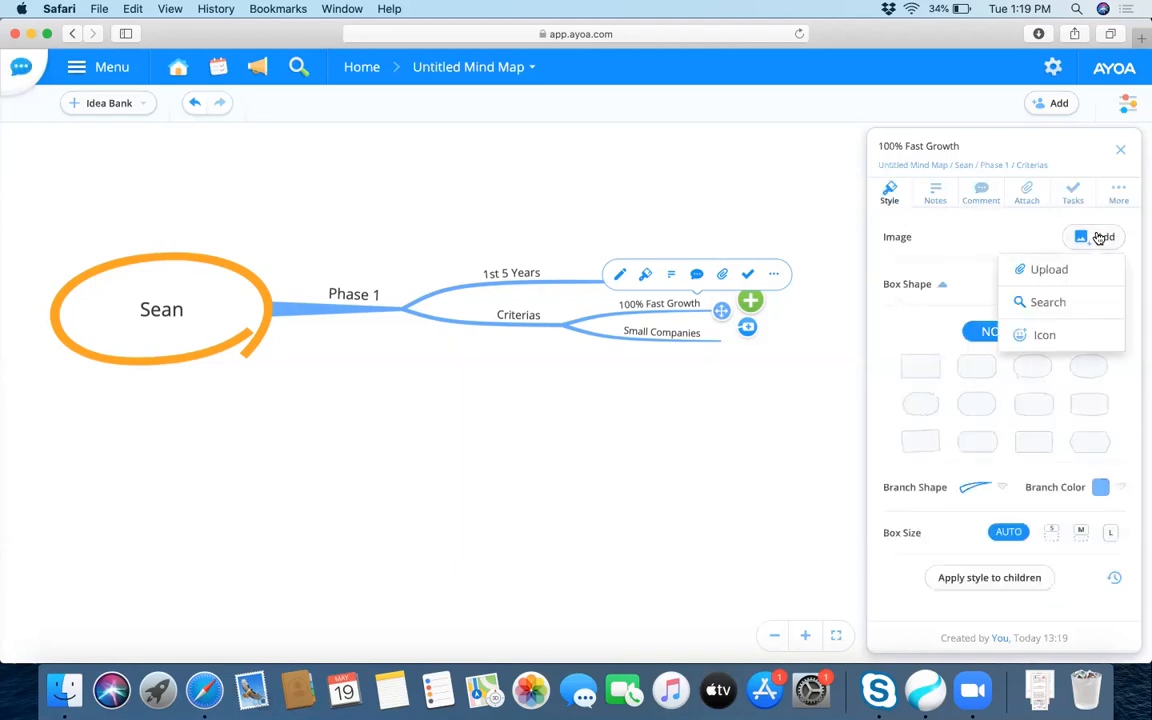
click(1048, 302)
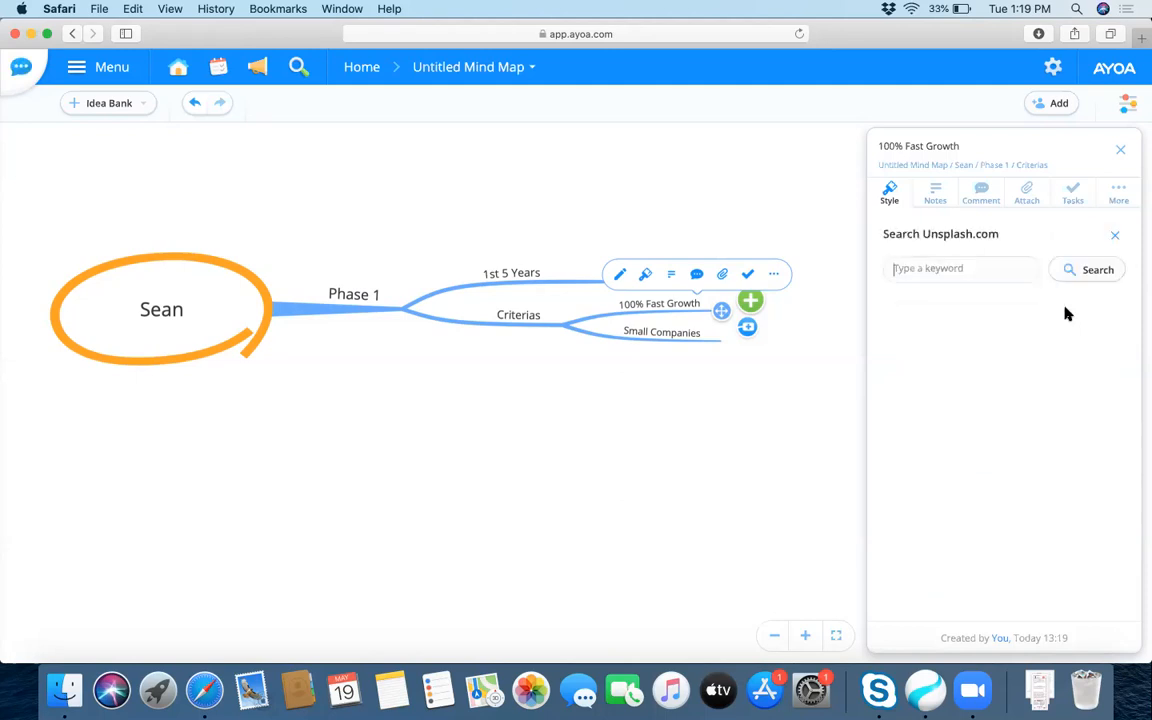
click(956, 270)
text(fast growth)
key(Return)
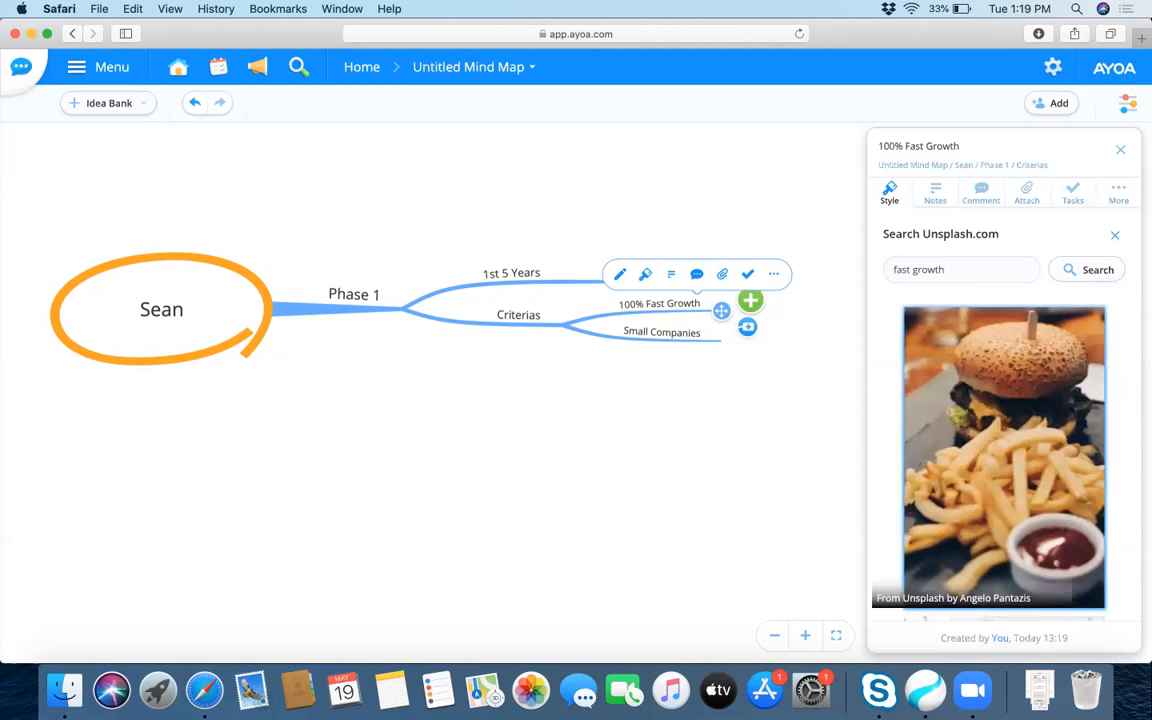
Search Unsplash for "growth" and add the green seedling image to the Small Companies branch
click(663, 332)
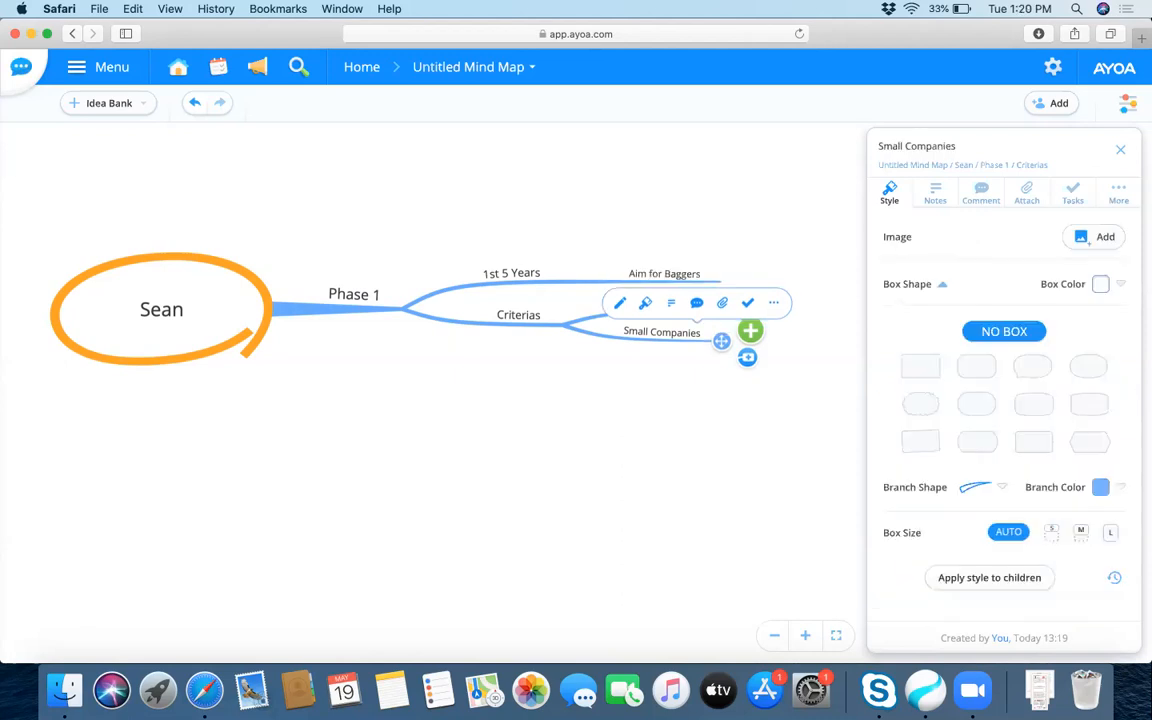
click(1100, 237)
click(1048, 300)
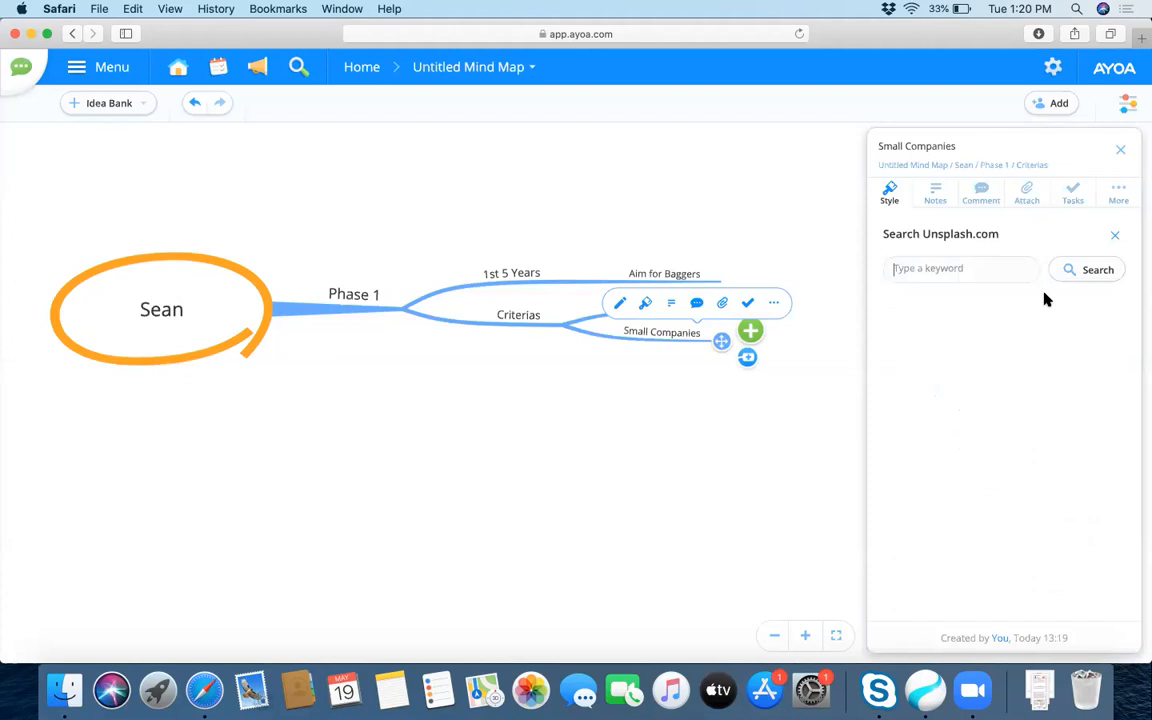
text(growth)
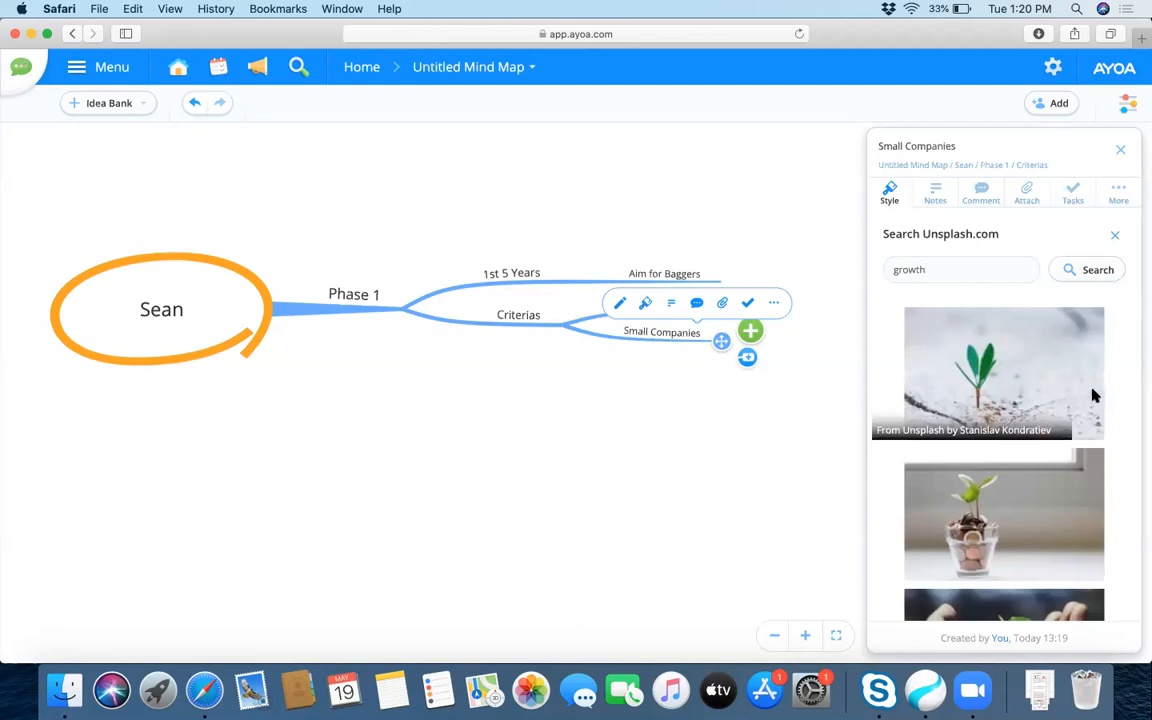
click(1036, 496)
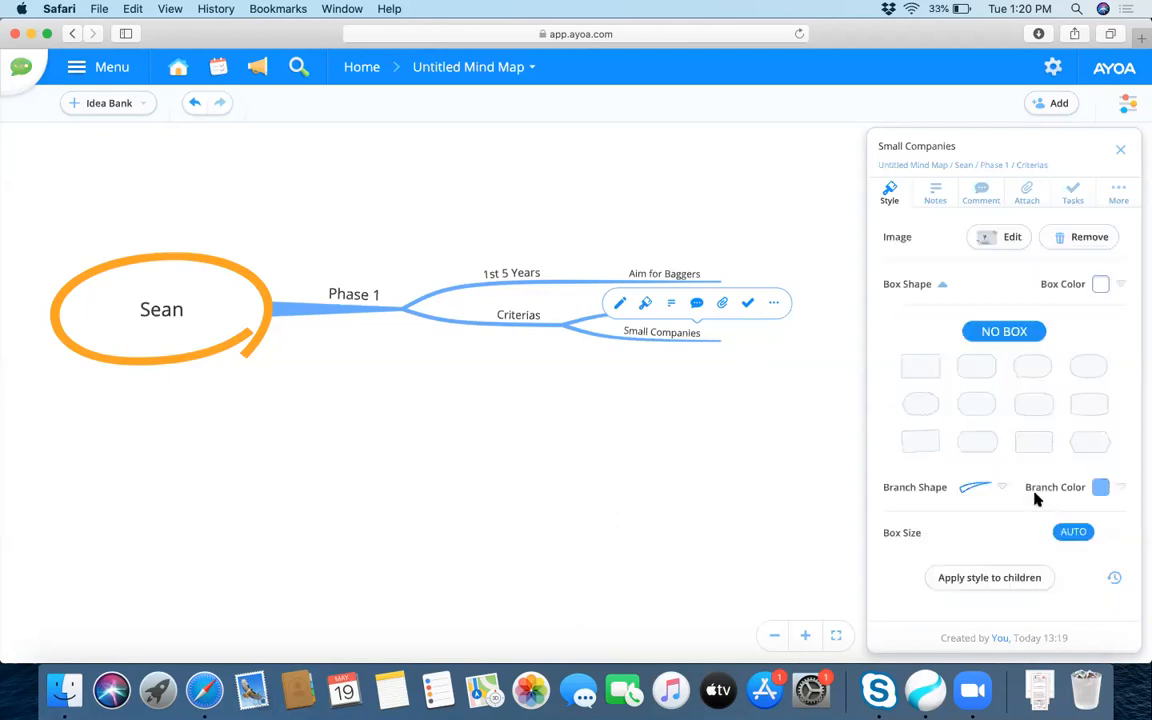
Delete the Small Companies branch together with its seedling image
click(740, 440)
click(693, 240)
click(661, 159)
scroll(892, 198, up, 2)
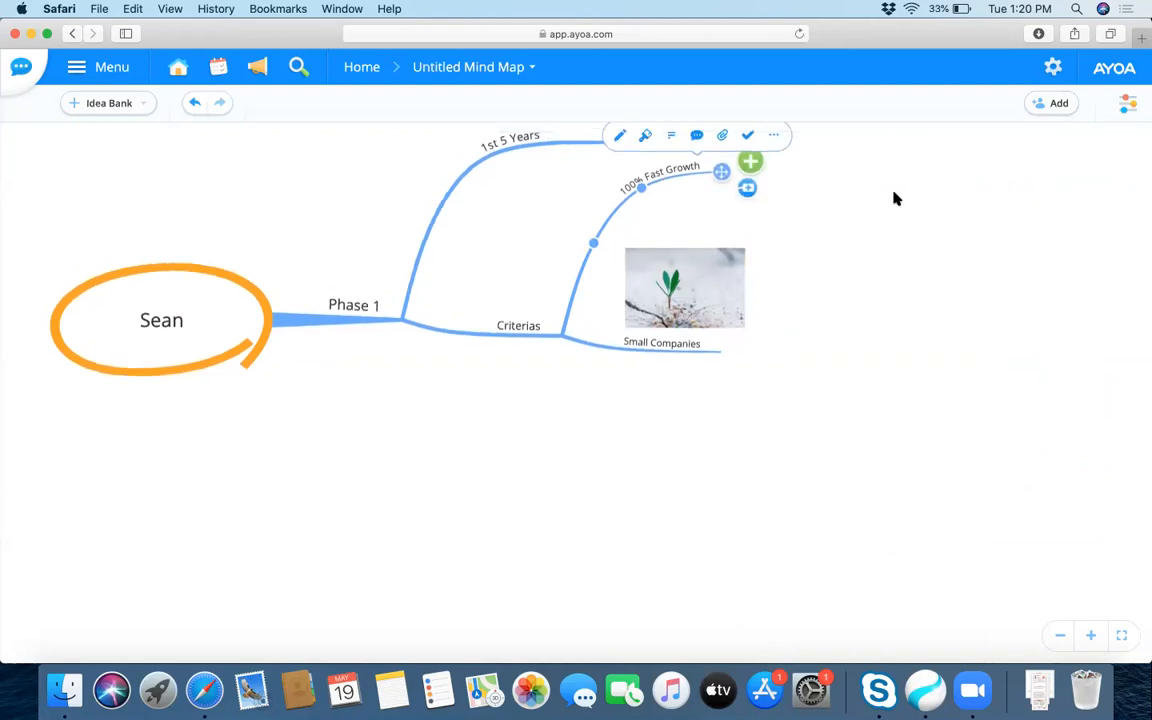
click(674, 336)
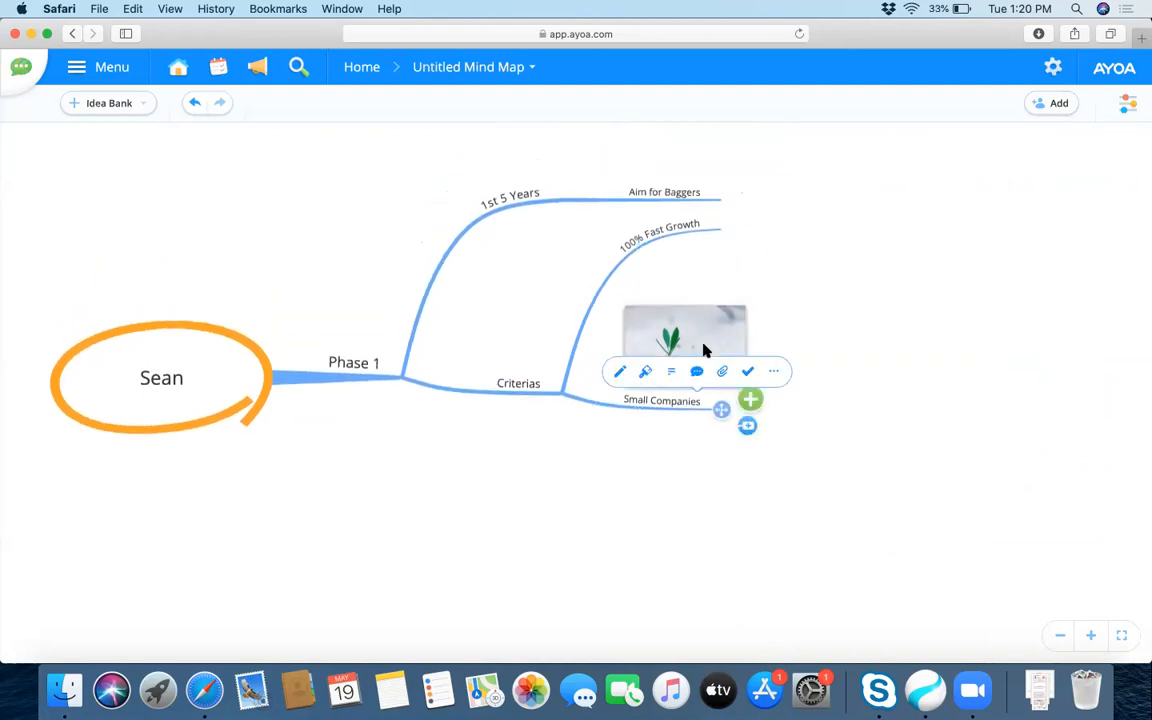
key(Delete)
Search Unsplash for "growth" and add the image of a plant in a glass of coins to the 100% Fast Growth branch
click(673, 228)
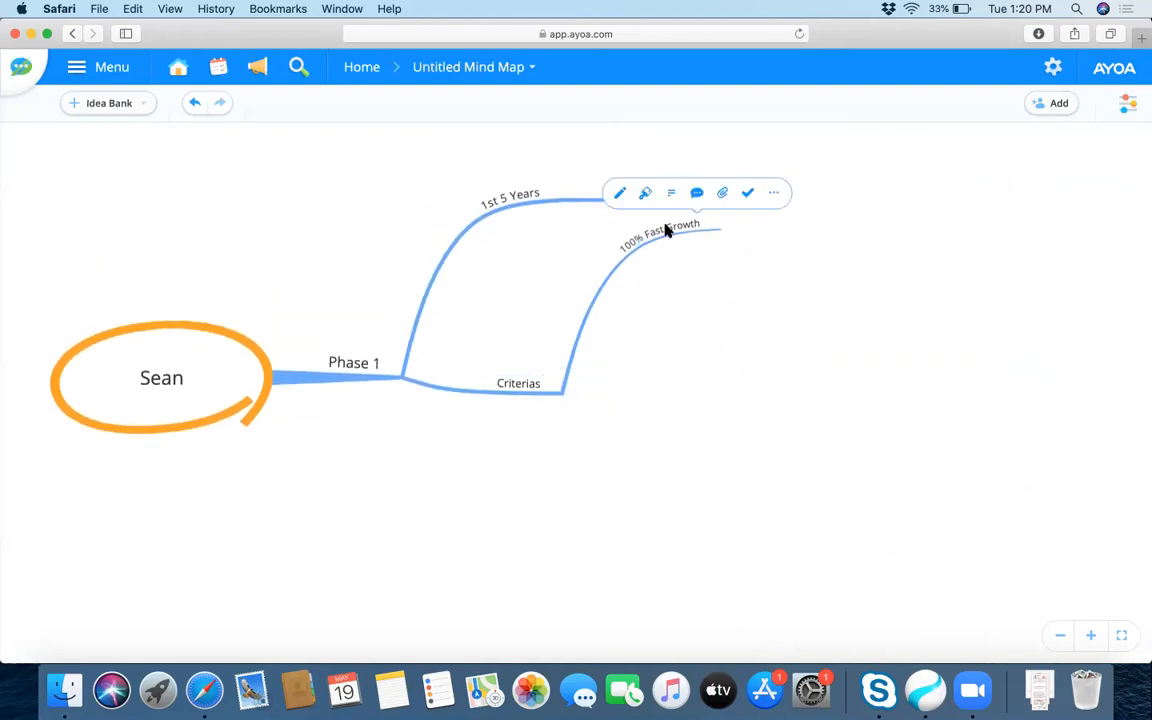
click(775, 192)
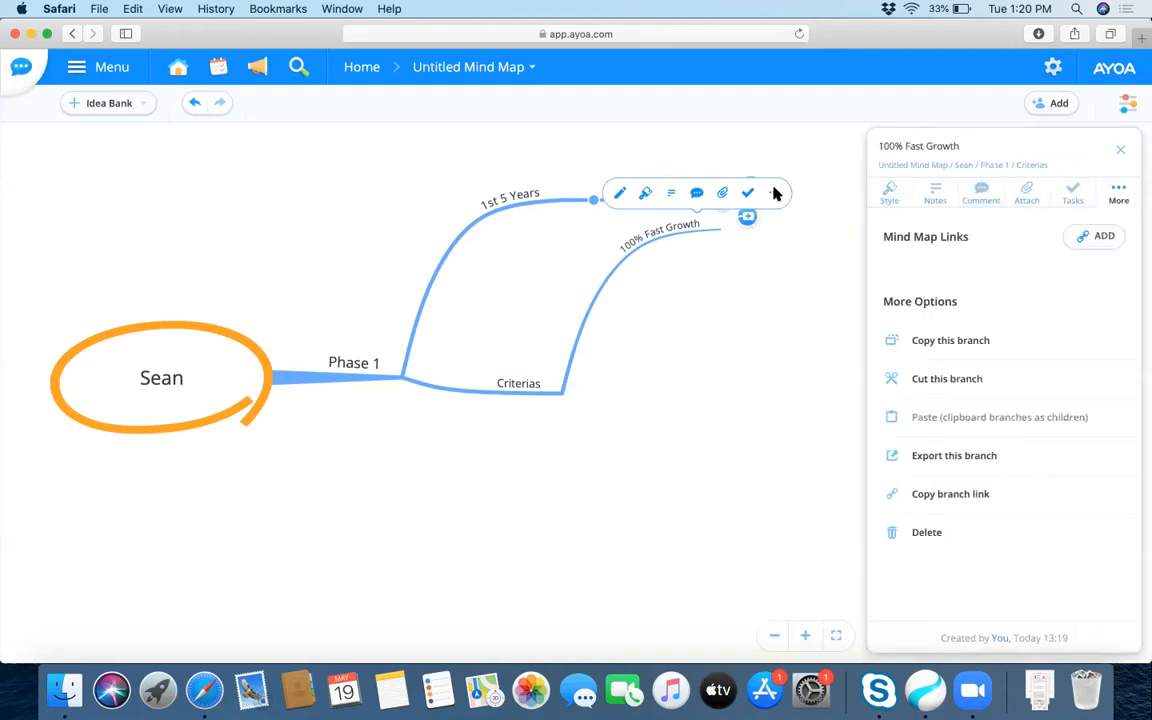
click(890, 195)
click(1095, 236)
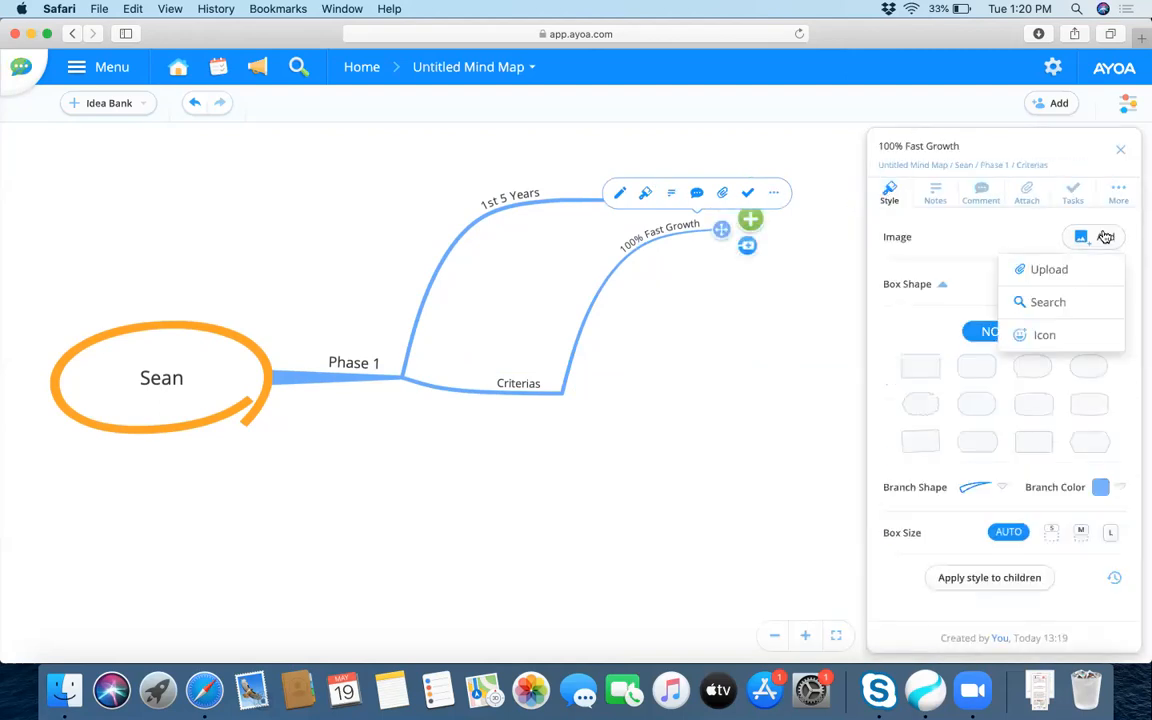
click(1045, 305)
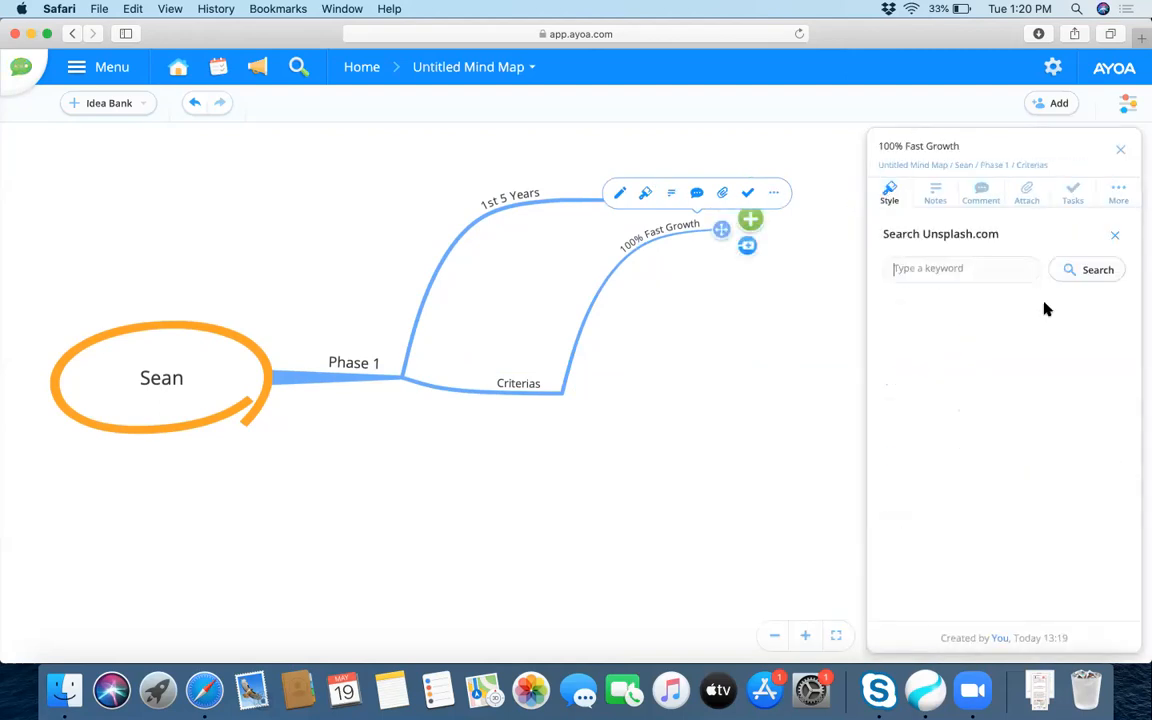
click(953, 267)
text(growth)
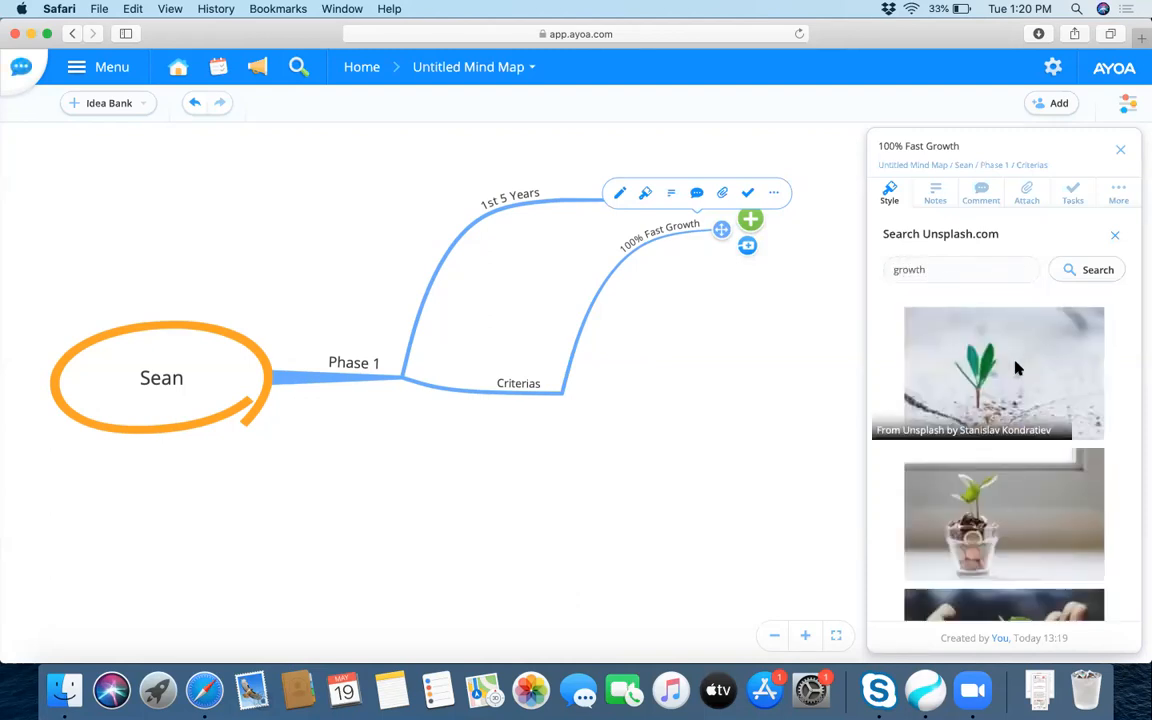
click(993, 490)
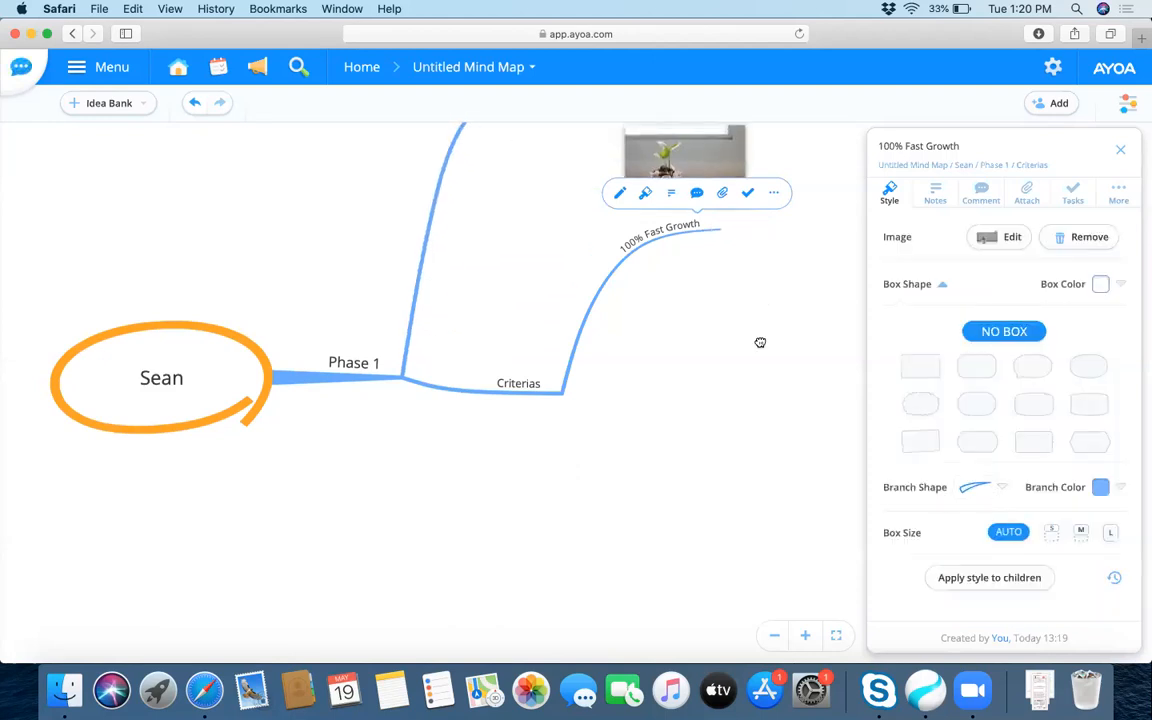
drag(759, 342, 630, 501)
click(762, 297)
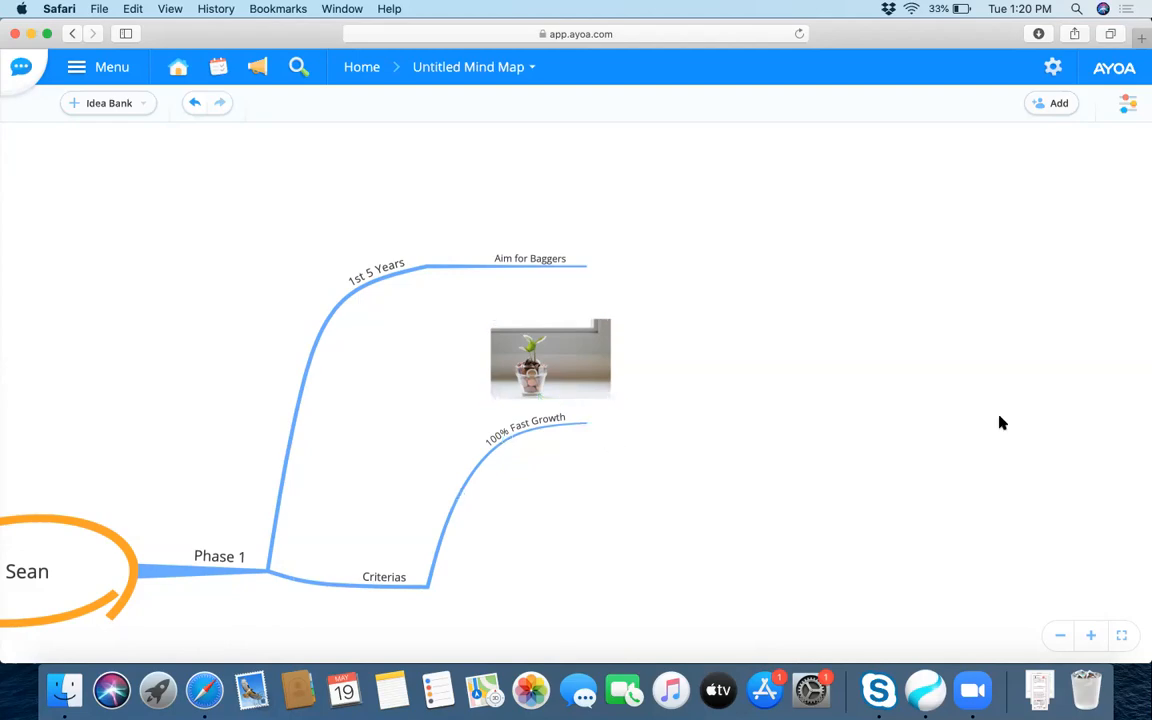
Check the finished reference mind map, and add a sub-branch named "Small Compaines" to the Criterias branch
key(super+Tab)
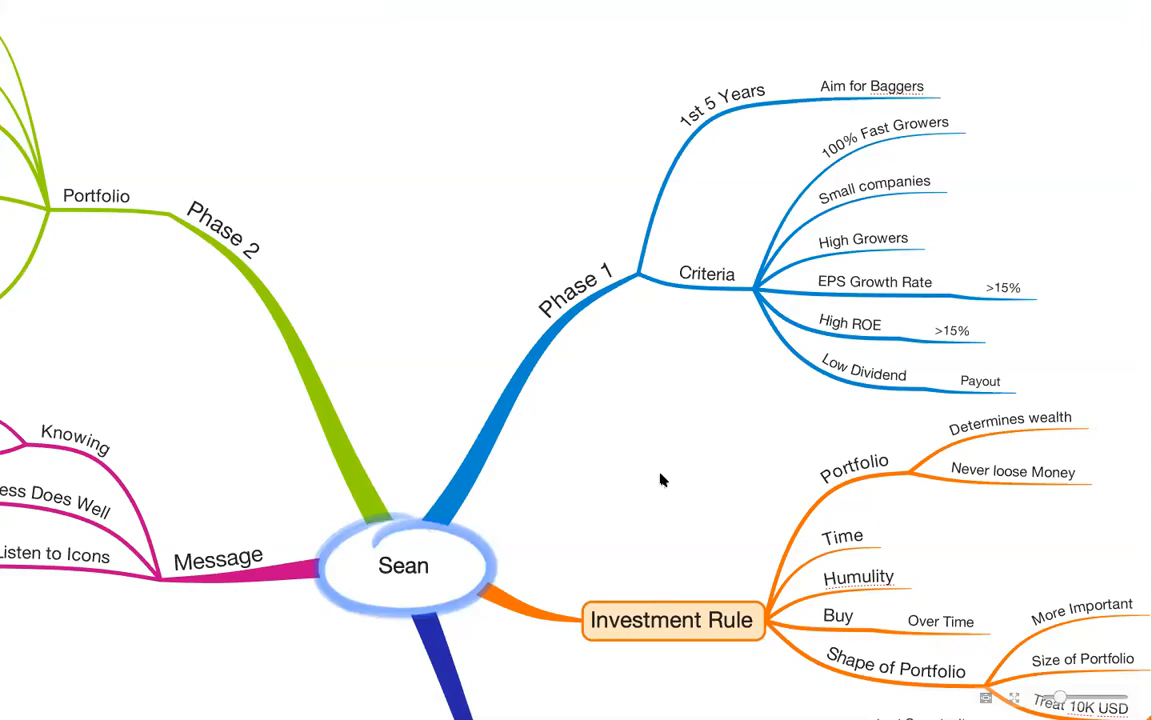
key(ctrl+Left)
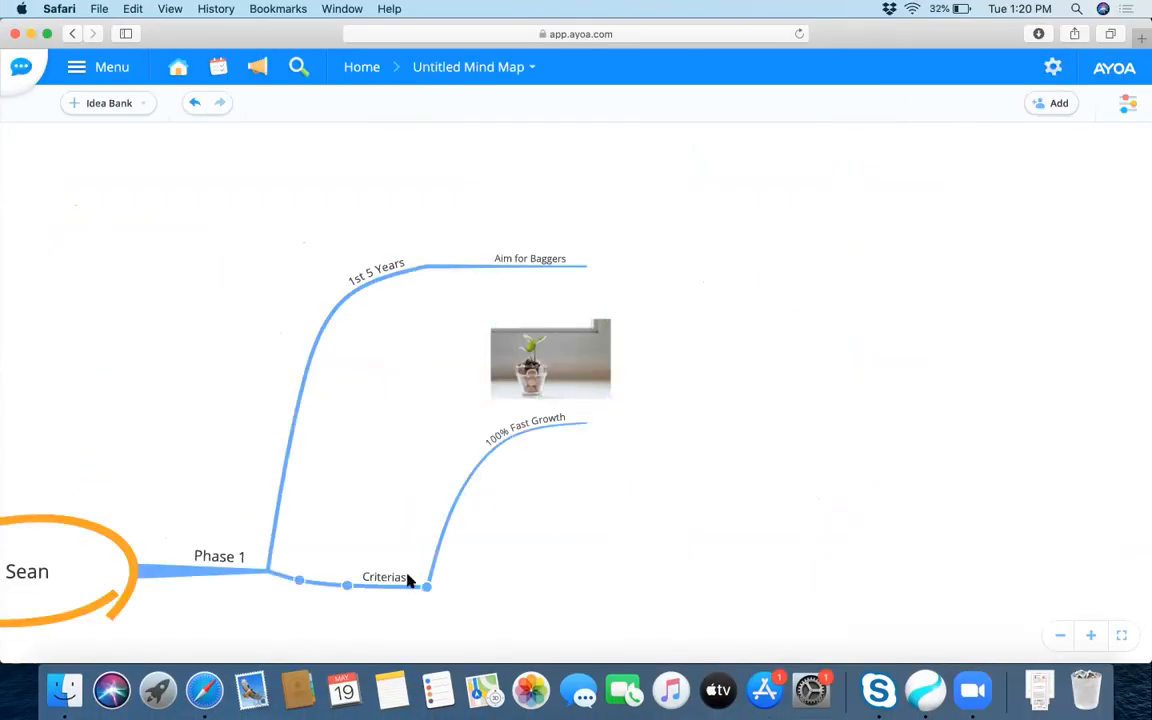
mouse_move(390, 571)
click(455, 576)
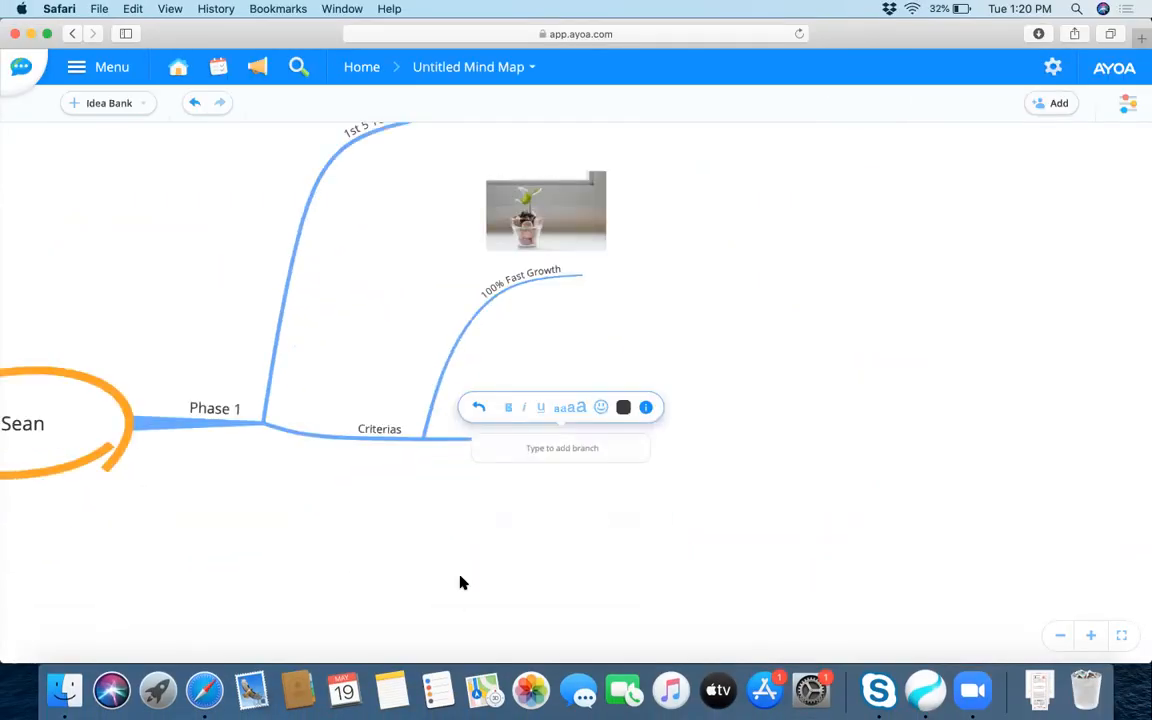
text(Small Compaines)
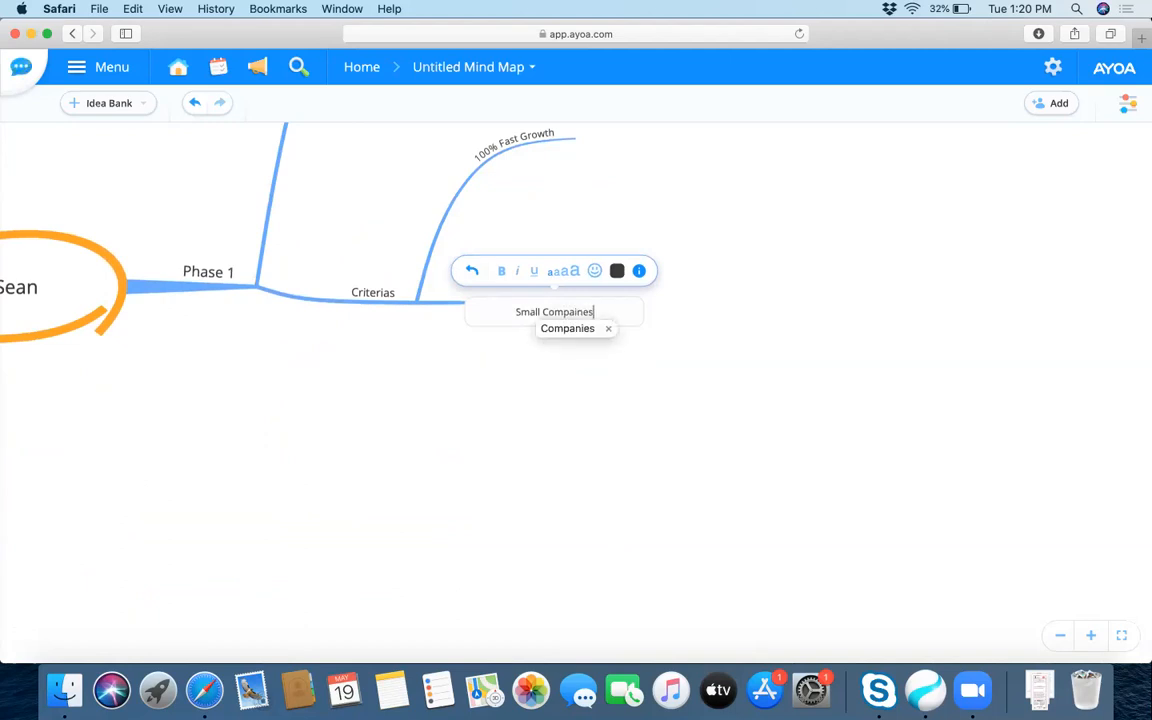
key(Return)
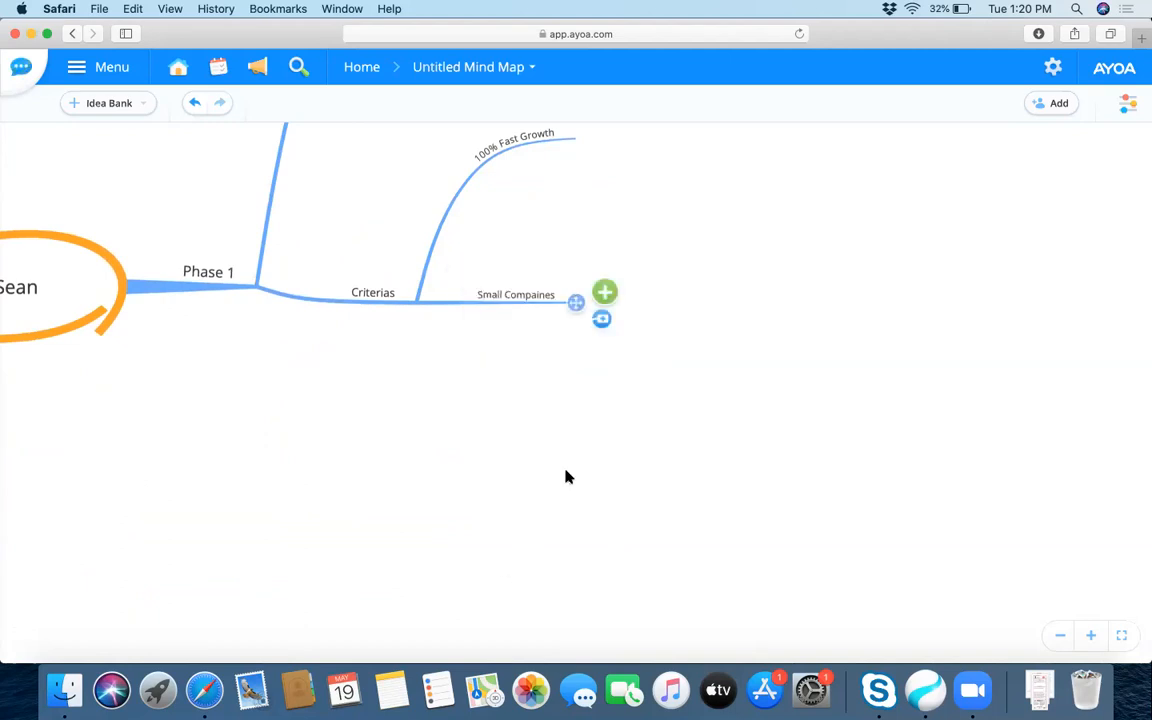
Search Unsplash for "small company" images for the Small Compaines branch
click(521, 295)
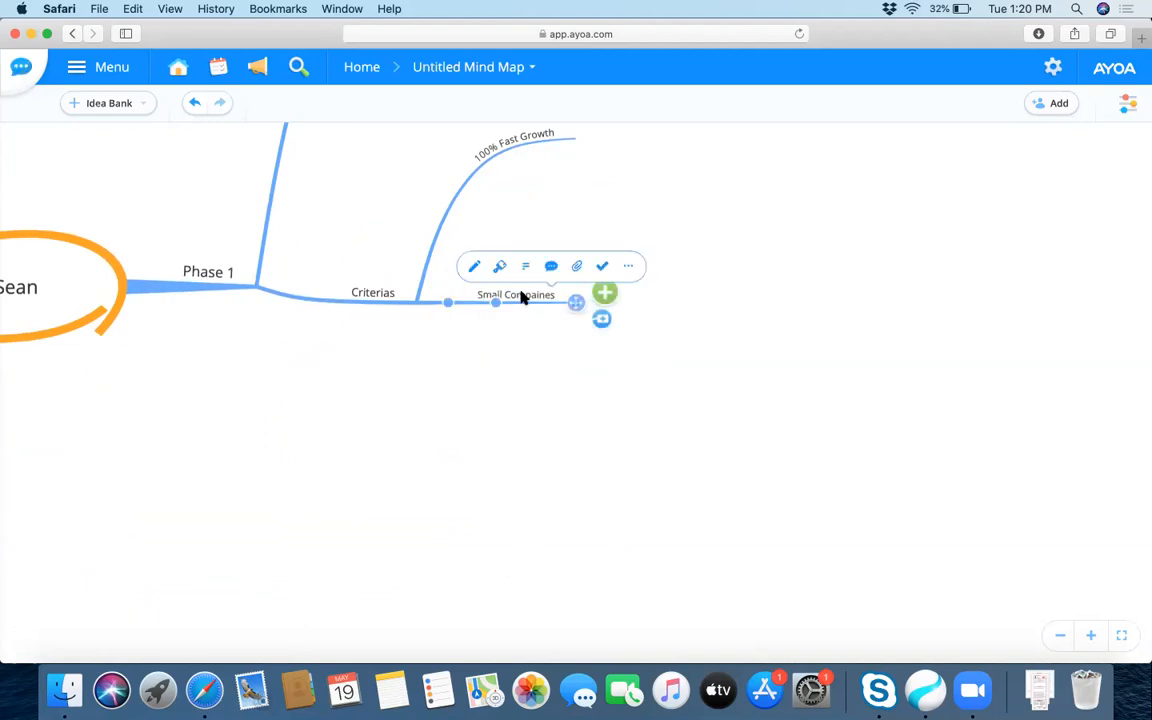
click(630, 267)
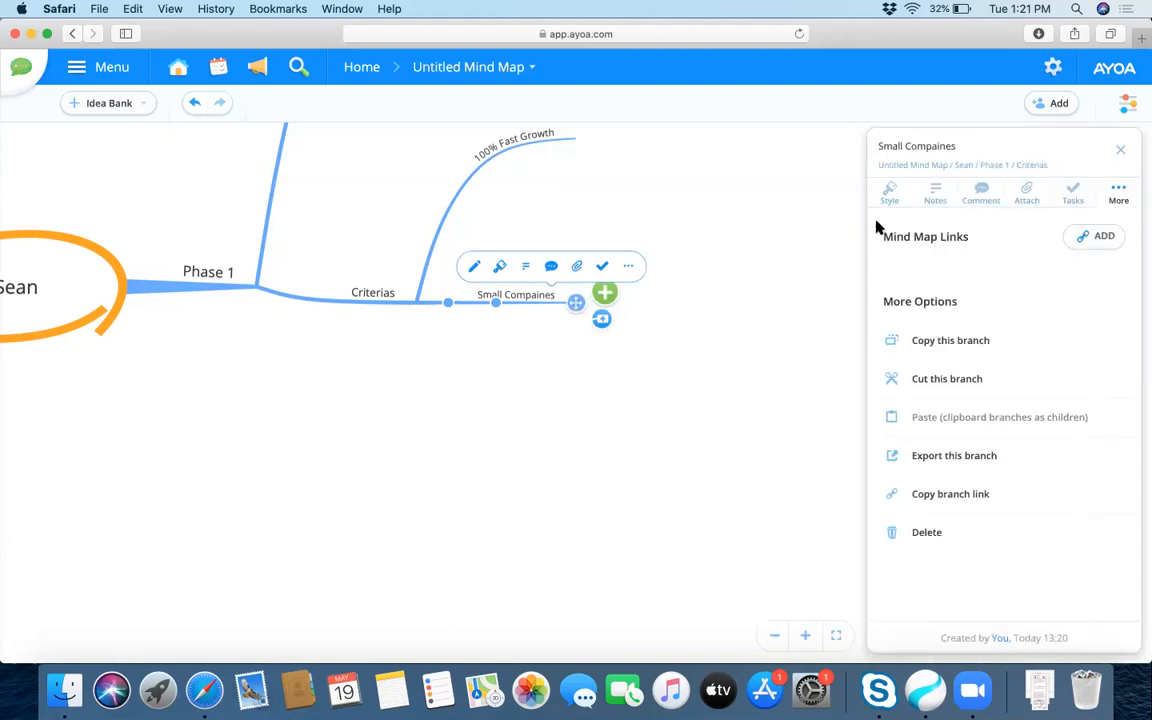
click(888, 193)
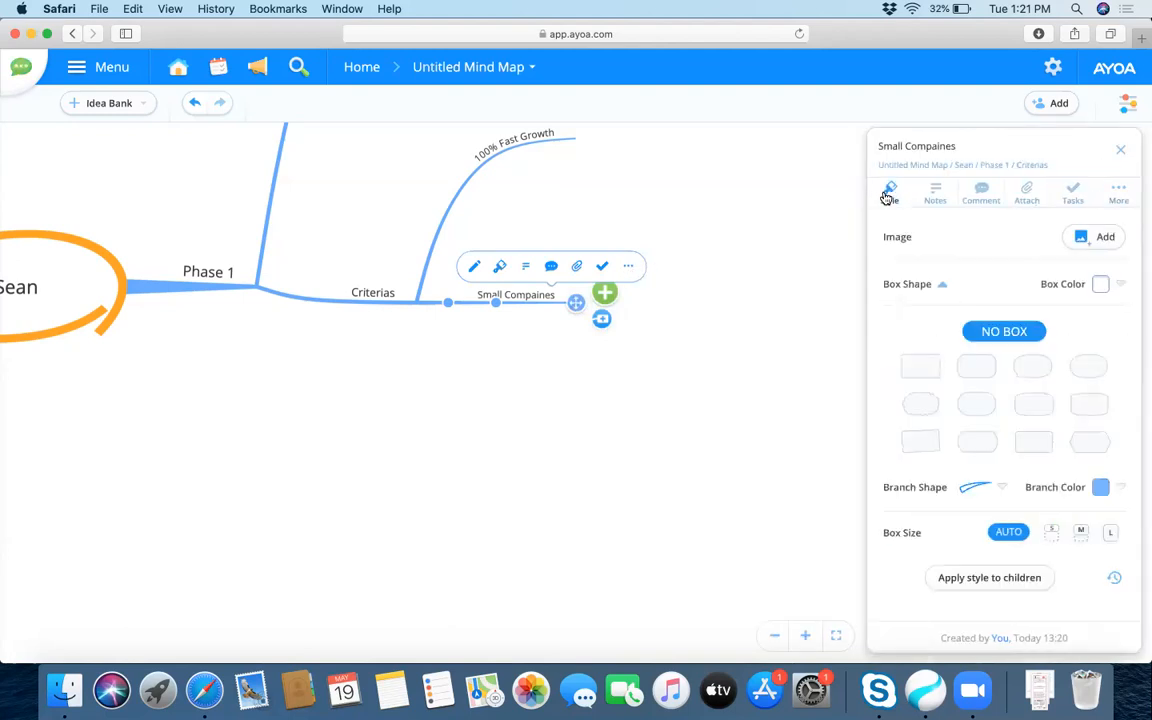
click(1102, 247)
click(1052, 302)
text(small)
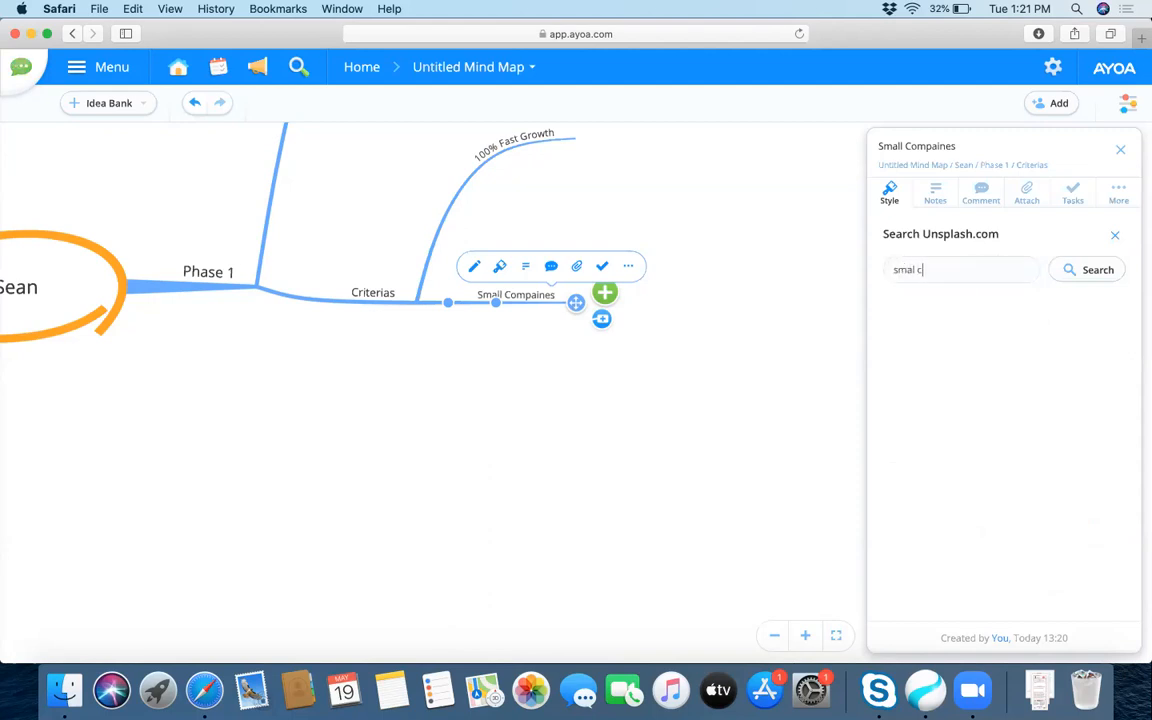
text( company)
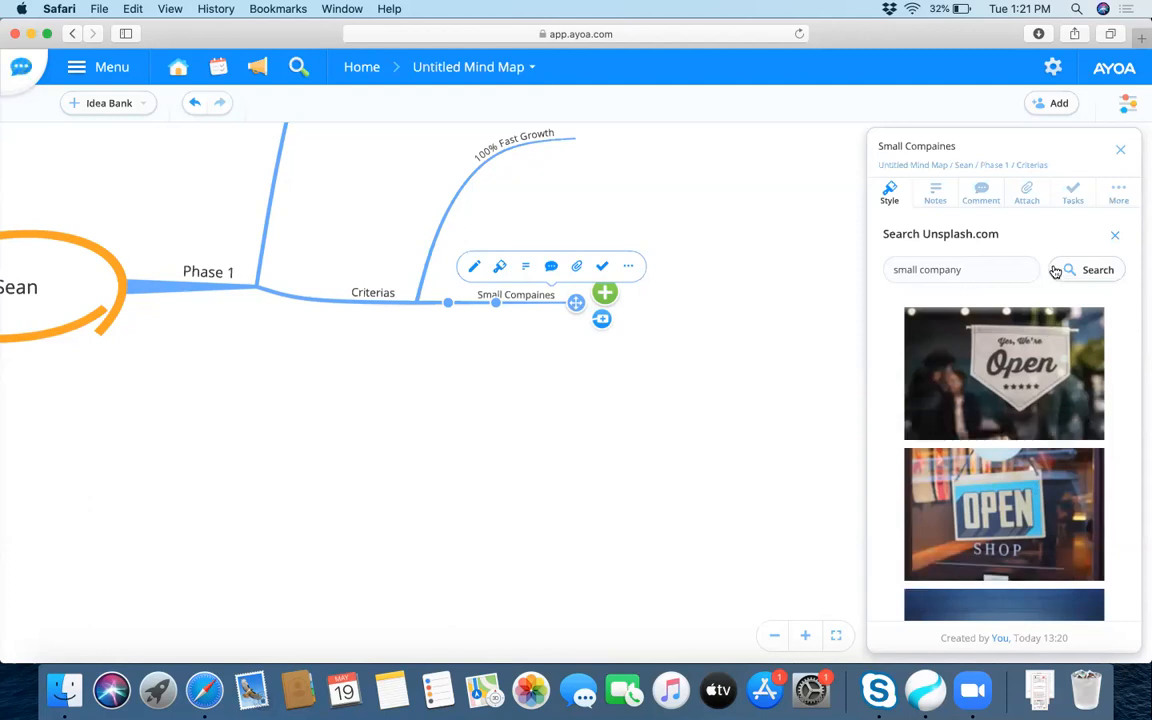
Close the Unsplash search and open the option to upload a cover image from the computer for the Small Compaines branch
triple_click(1008, 260)
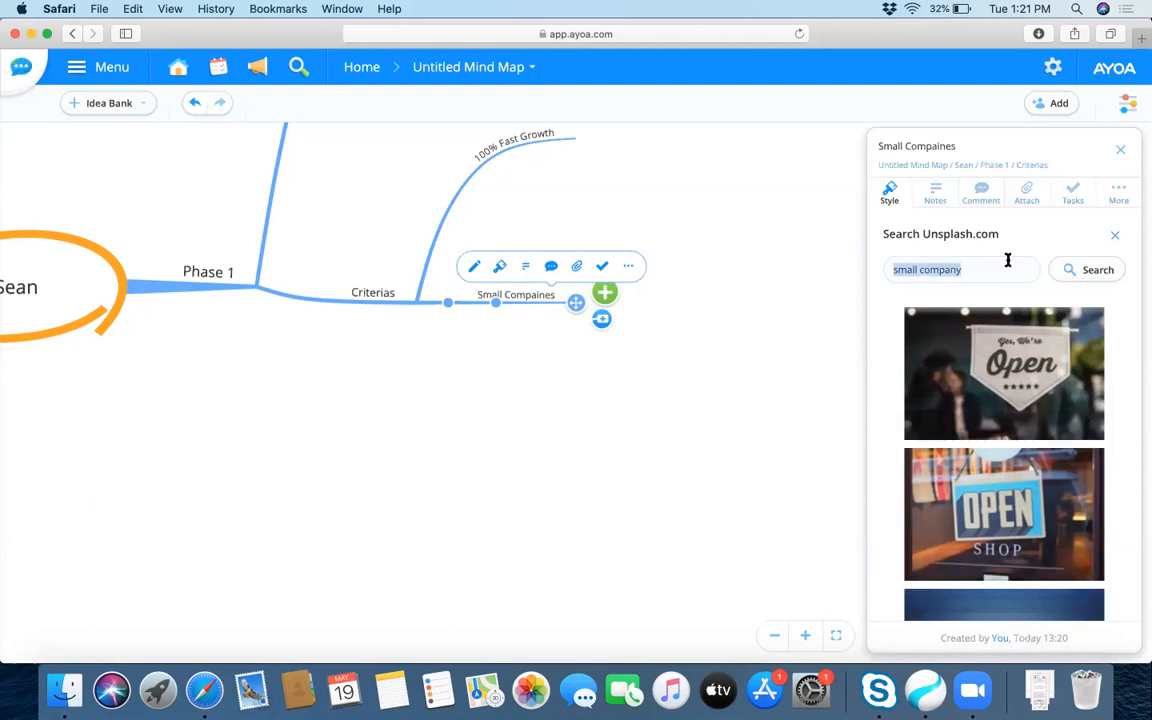
key(BackSpace)
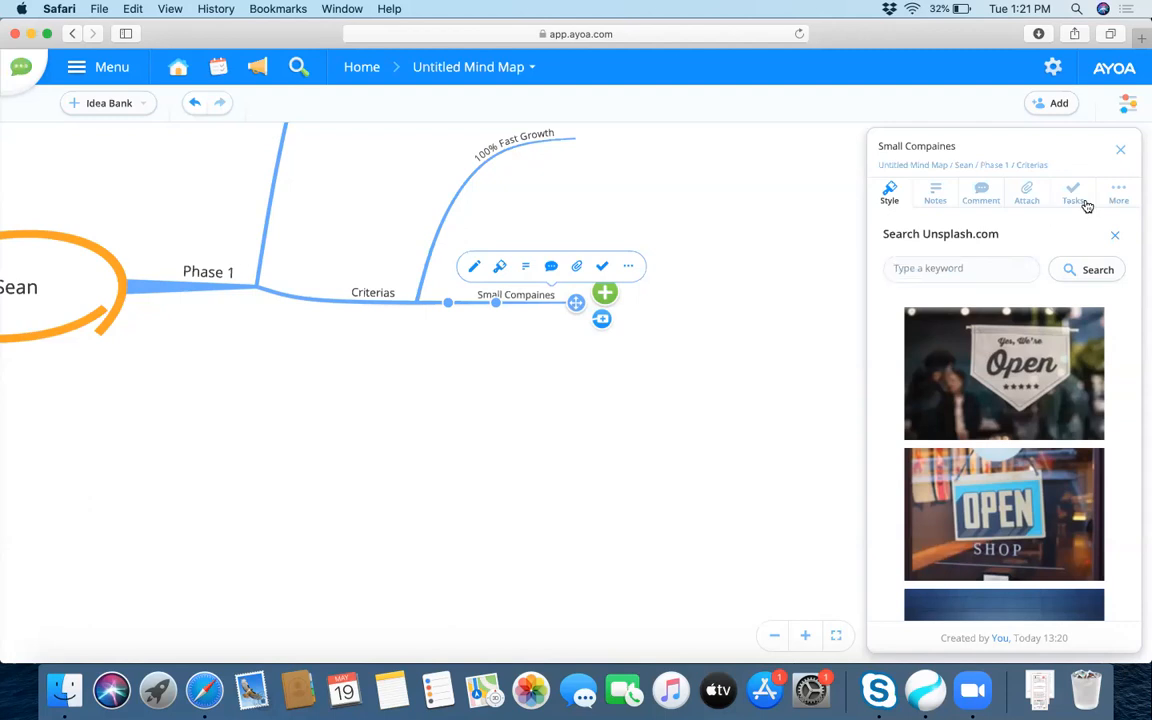
click(1117, 238)
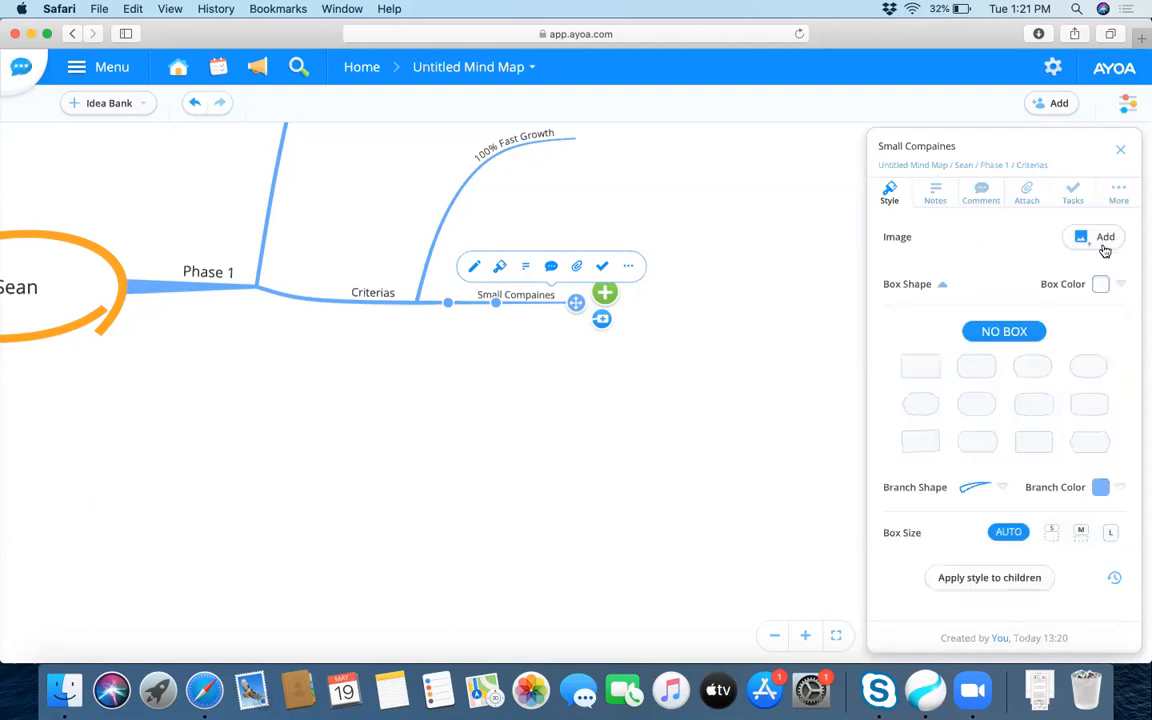
click(1088, 240)
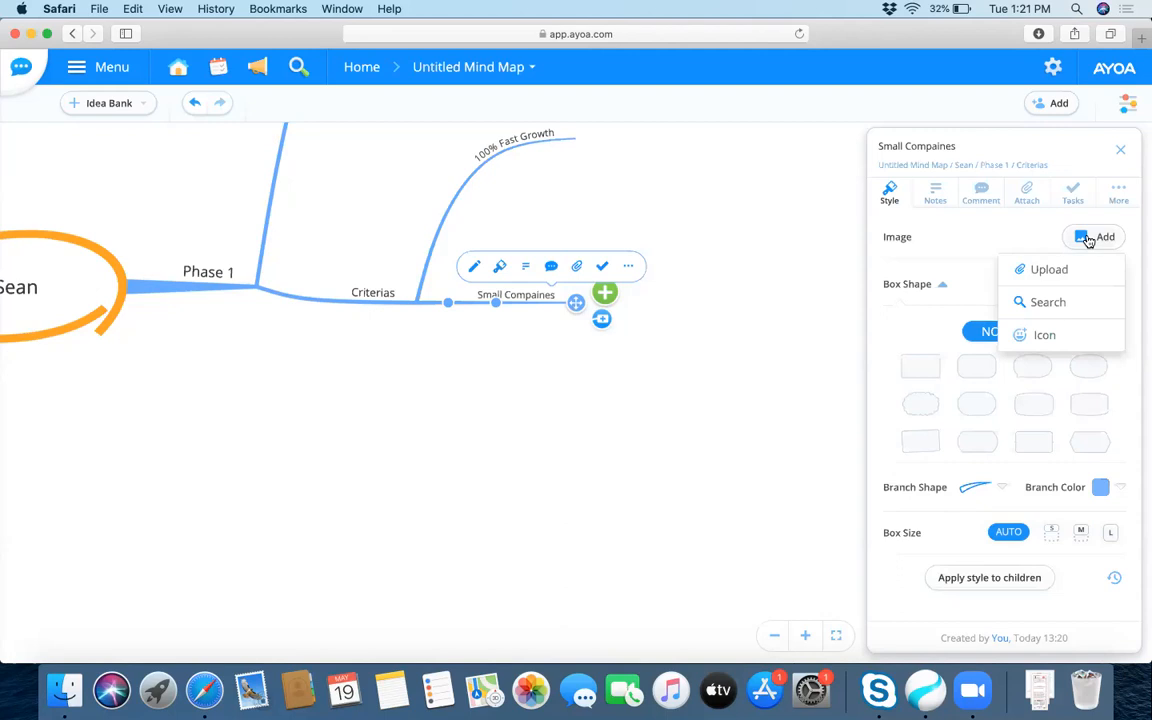
click(1052, 269)
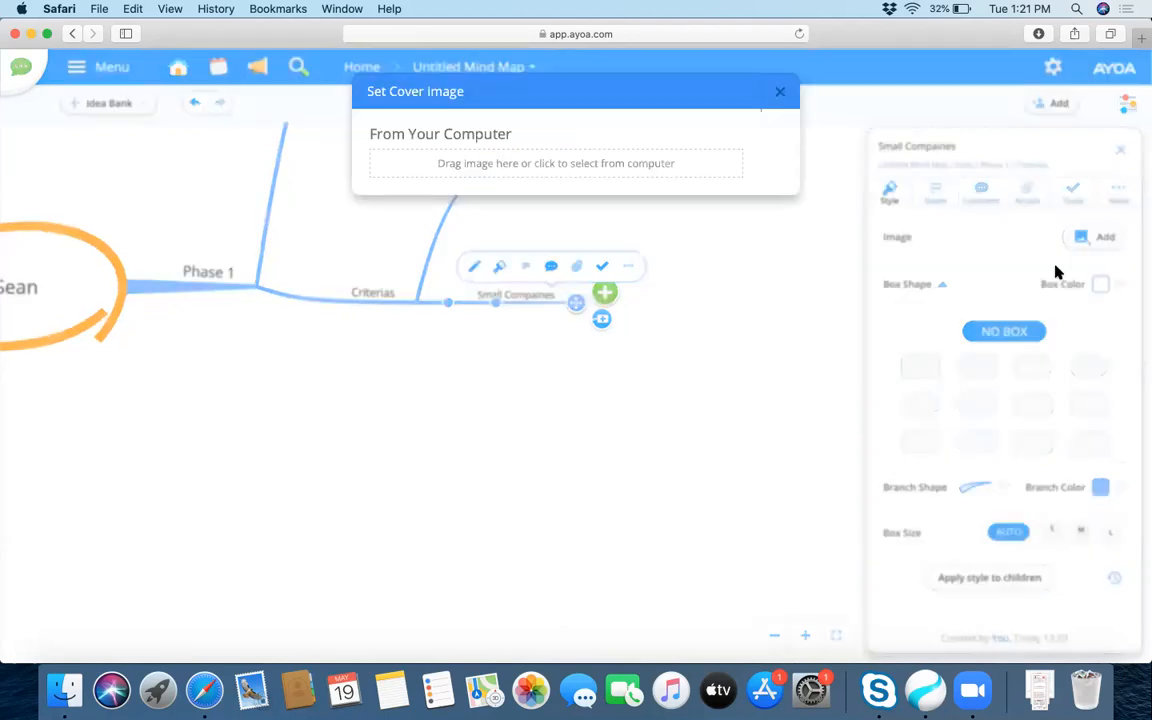
click(630, 168)
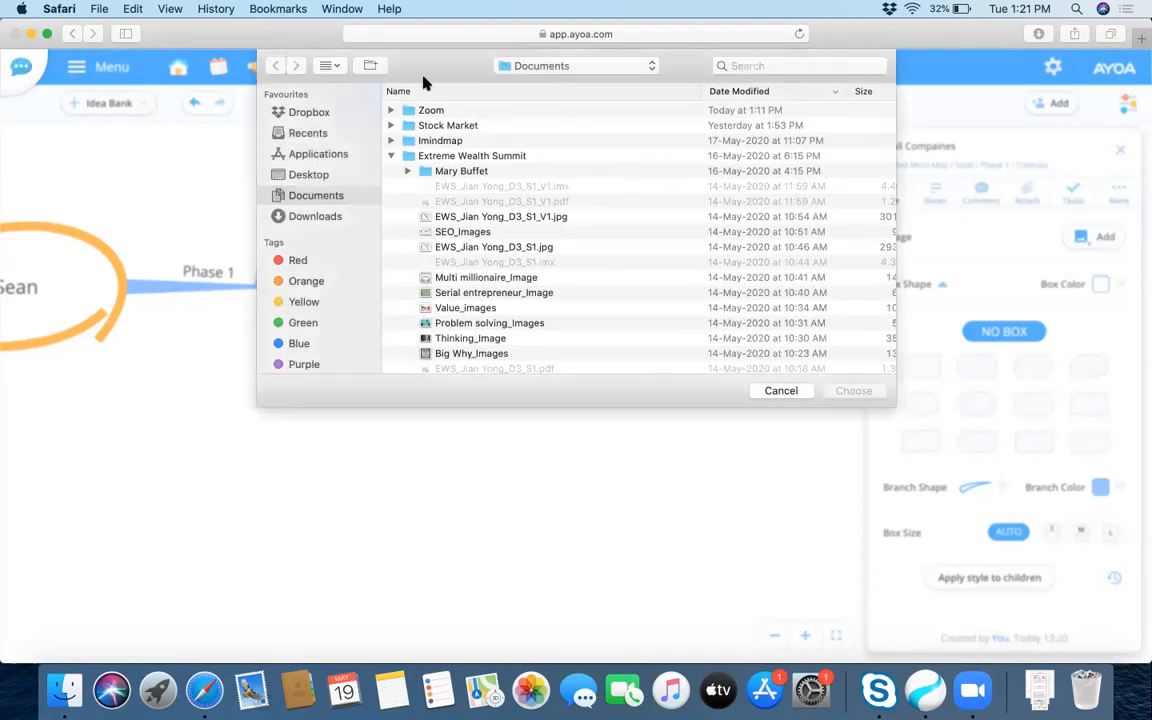
click(786, 391)
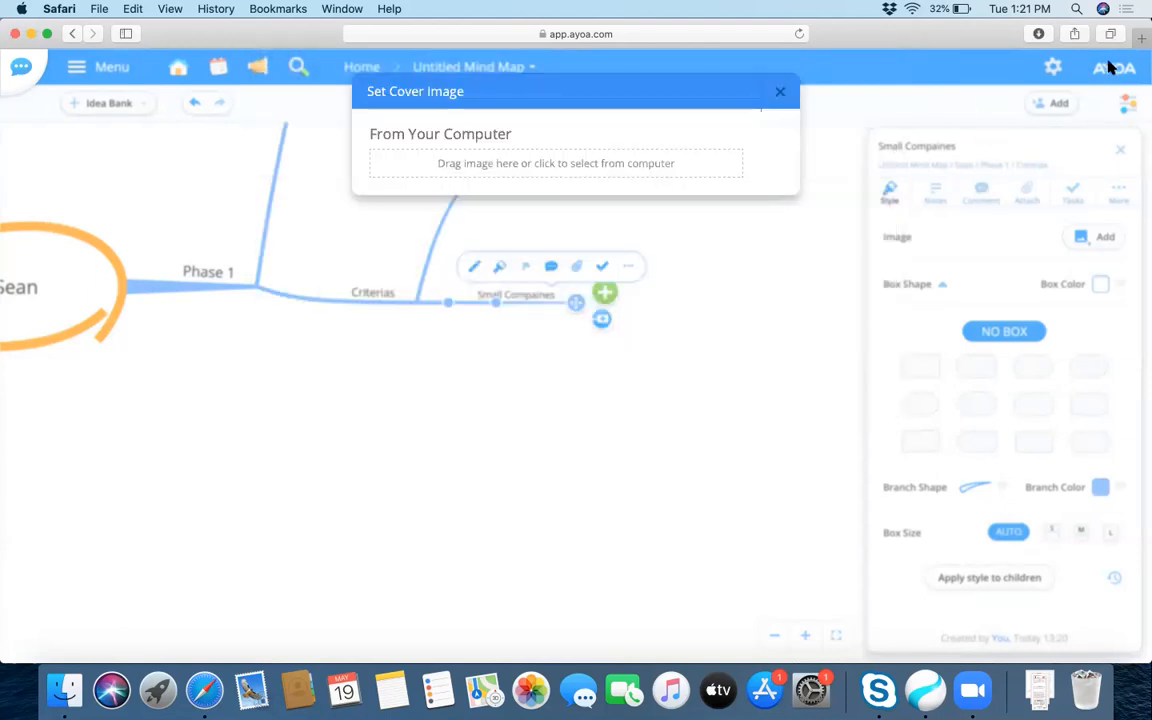
Search Google Images for "small companies images" in a new browser tab
click(1141, 38)
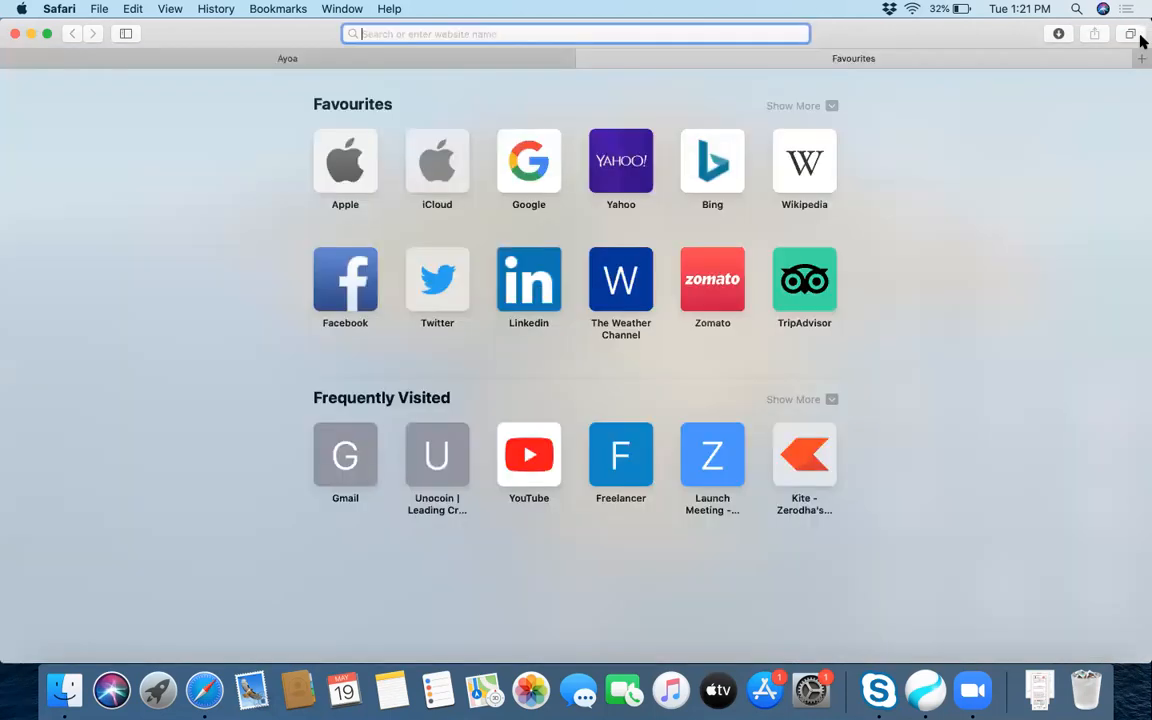
click(524, 165)
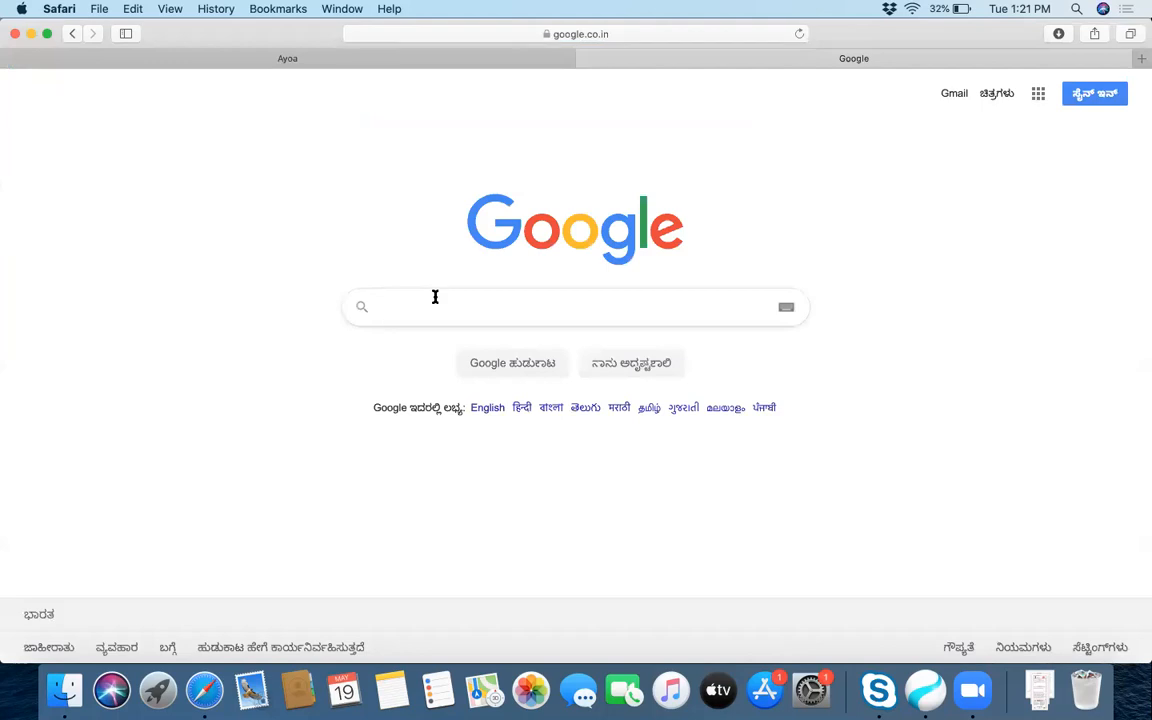
text(small compain)
key(BackSpace)
key(BackSpace)
text(nies images)
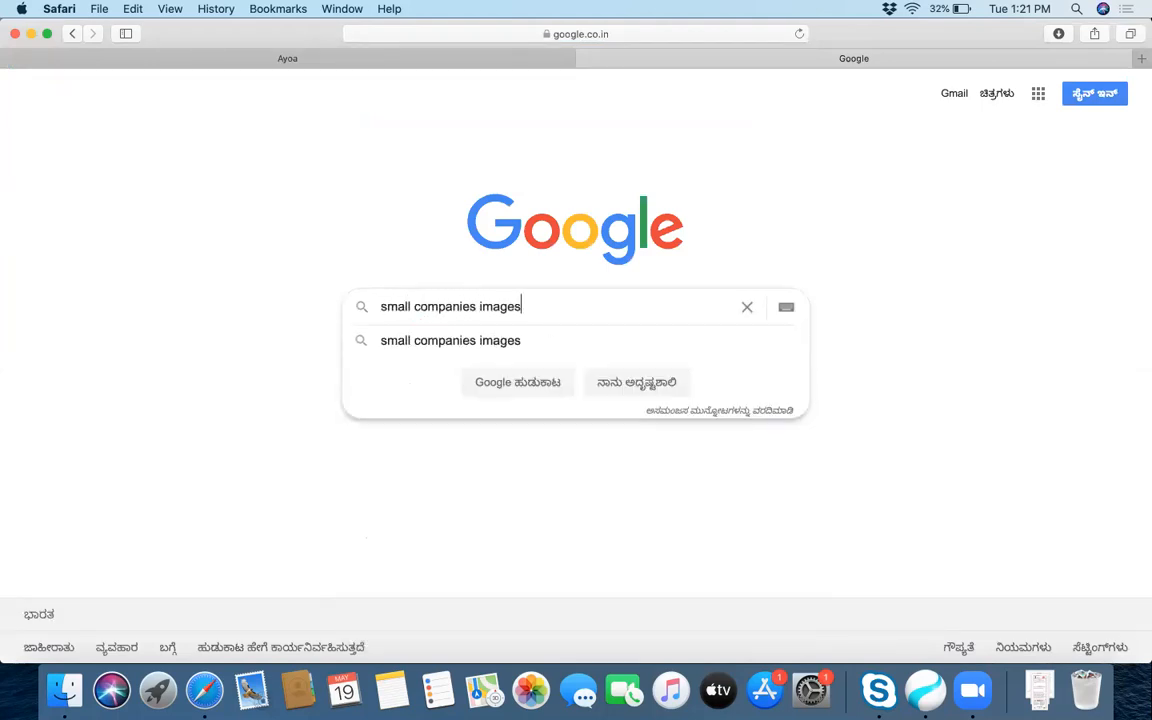
key(Return)
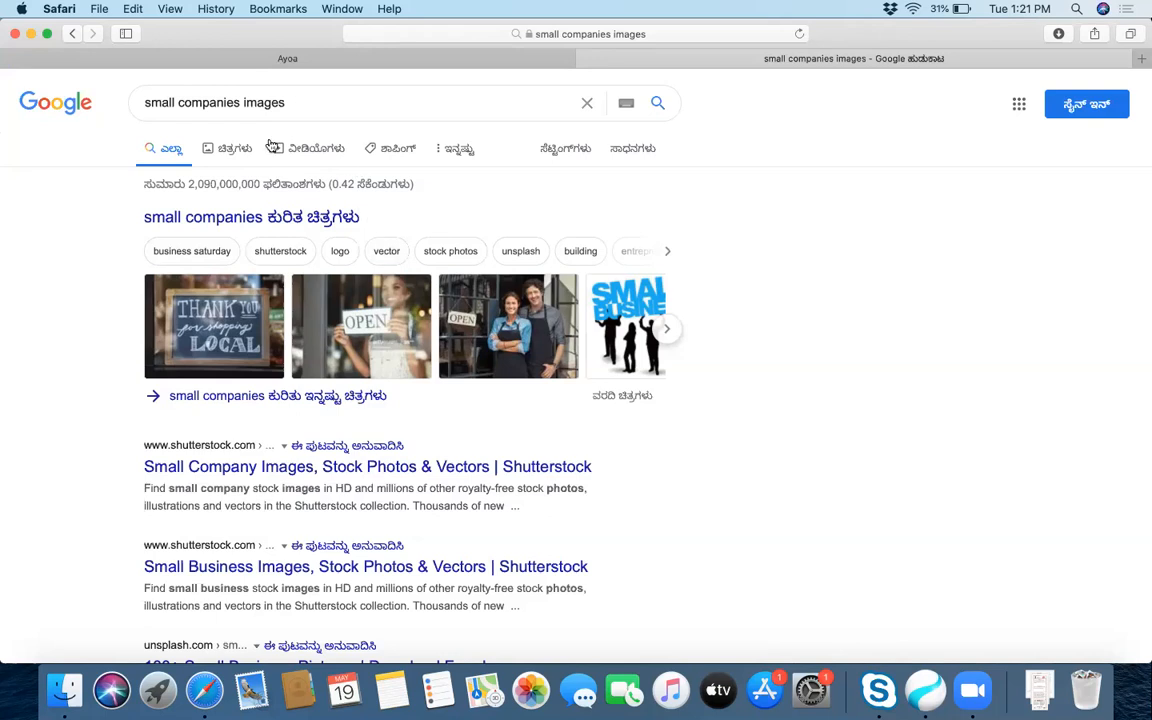
click(228, 147)
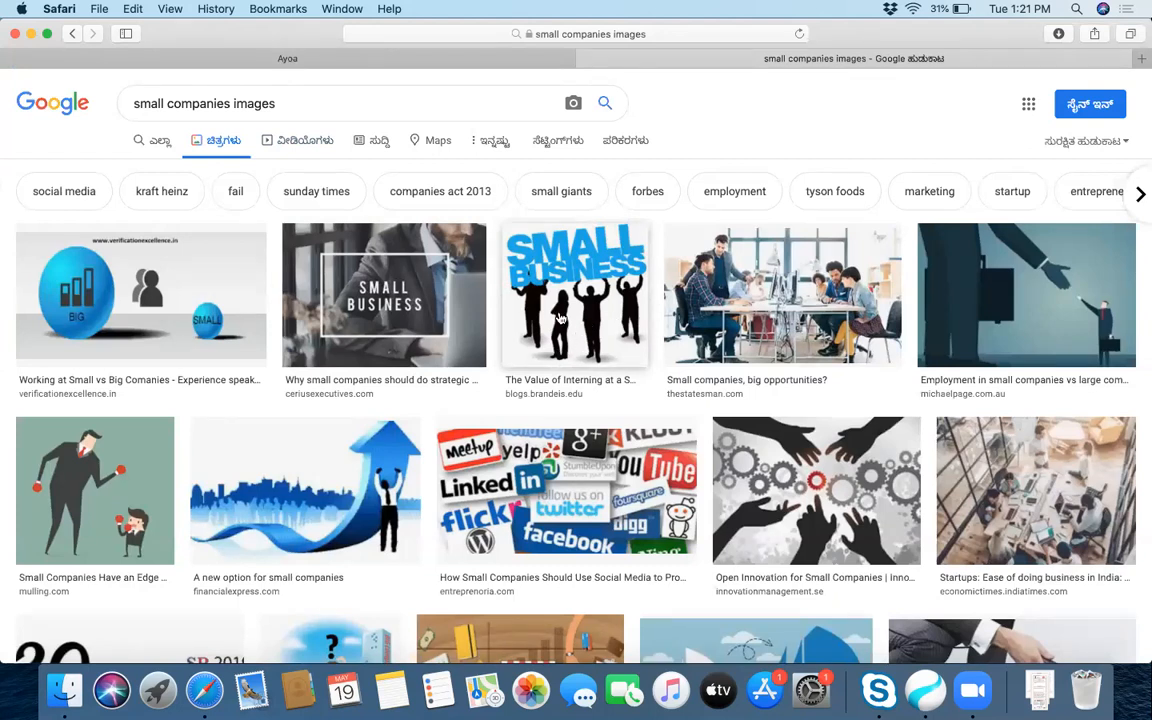
Look through the image results for a picture that suits the Small Compaines branch
key(Tab)
key(Down)
key(Down)
key(Down)
key(Down)
key(Down)
key(Down)
key(Down)
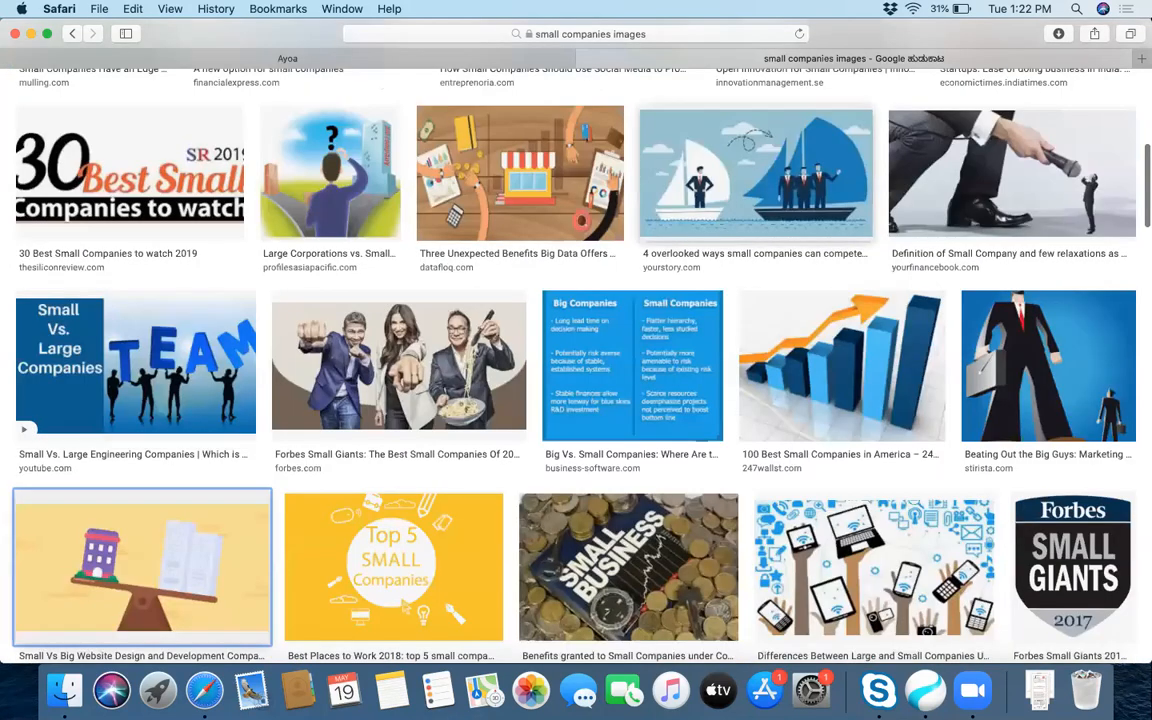
key(Down)
key(Down)
key(Down)
key(Down)
key(Down)
key(Down)
key(Down)
key(Down)
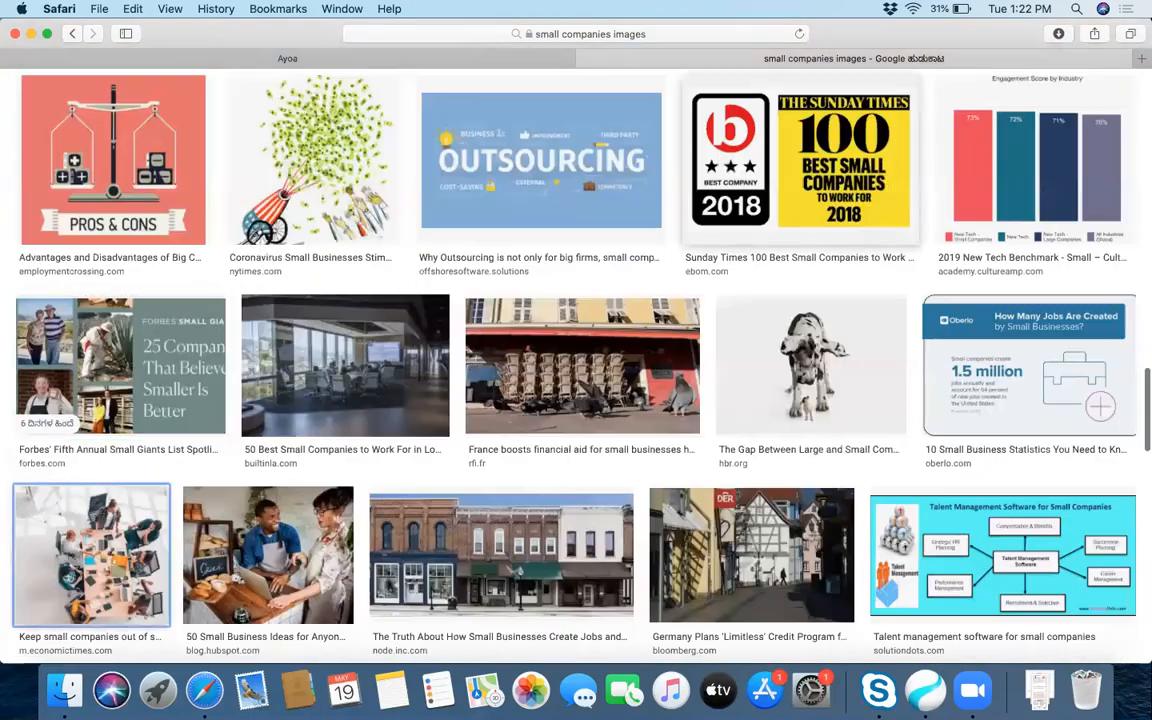
key(Up)
key(Up)
key(Up)
key(Up)
key(Up)
key(Up)
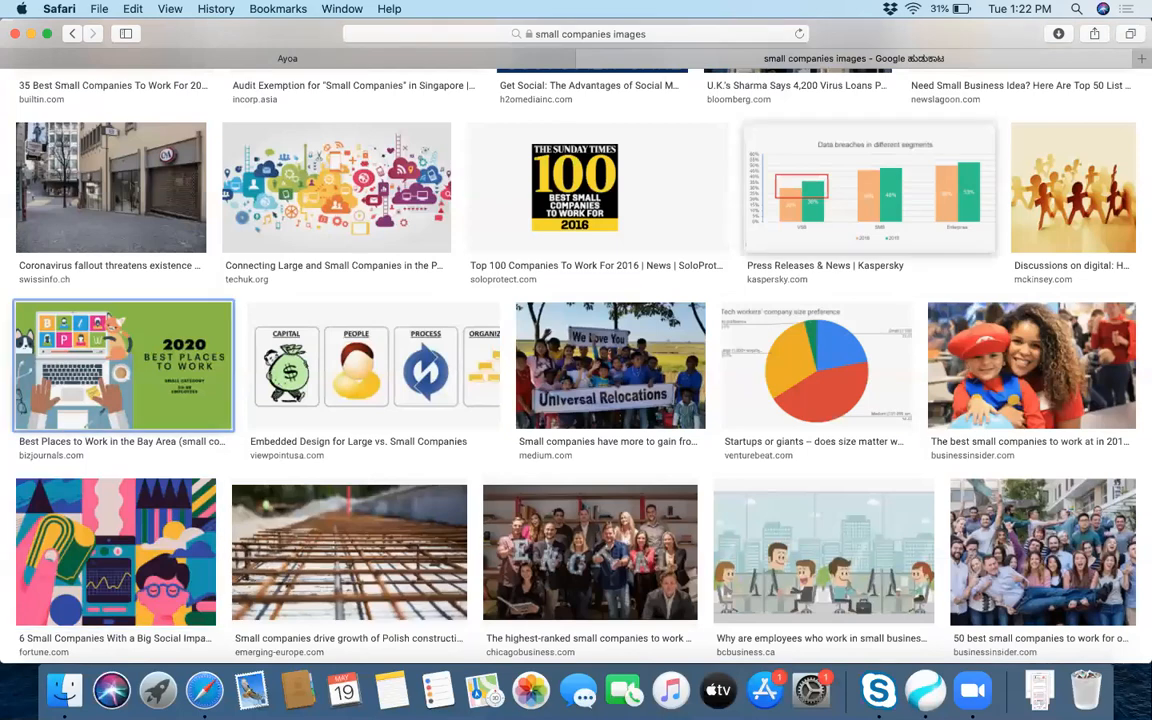
key(Up)
key(Up)
key(Up)
key(Up)
key(Up)
key(Up)
key(Up)
key(Up)
key(Up)
key(Up)
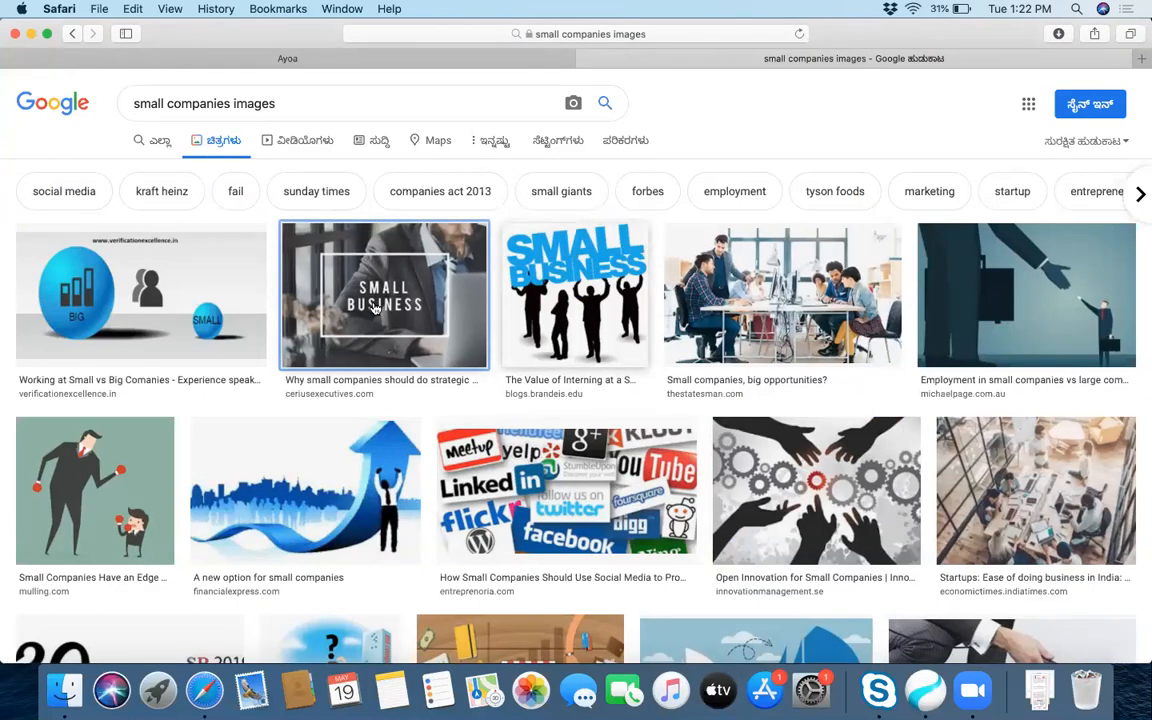
Save the blue Small Business silhouette picture as "Small Business" in a new Desktop folder named "Images"
right_click(551, 259)
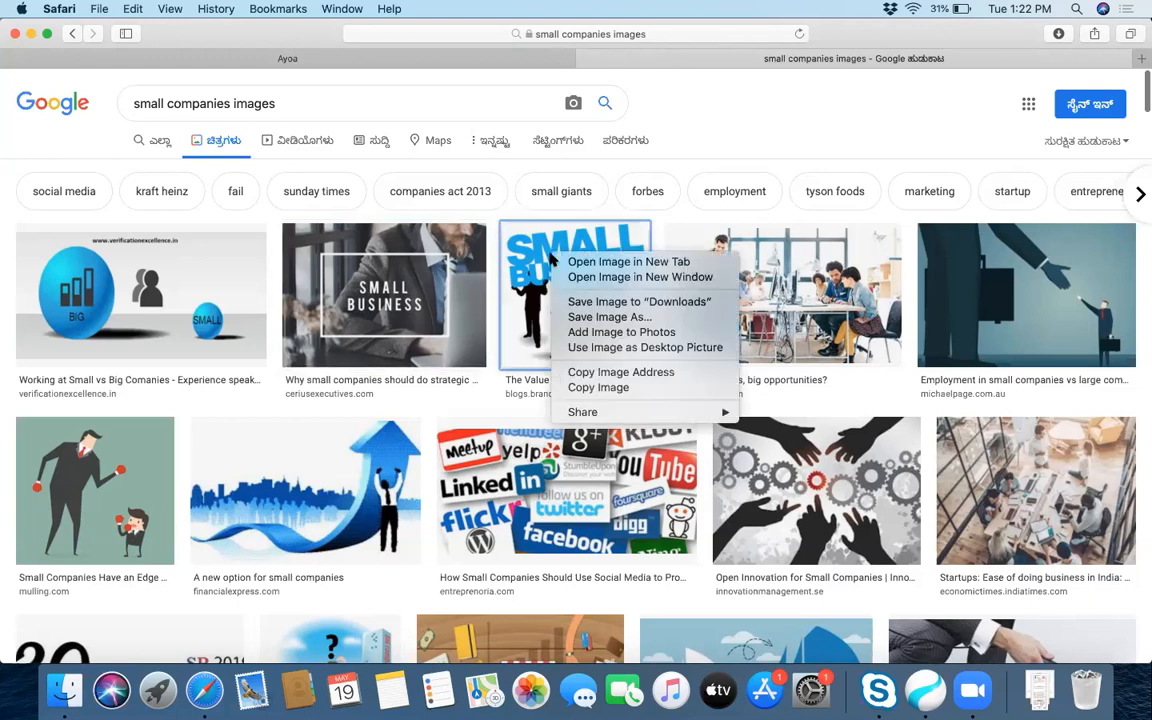
click(606, 317)
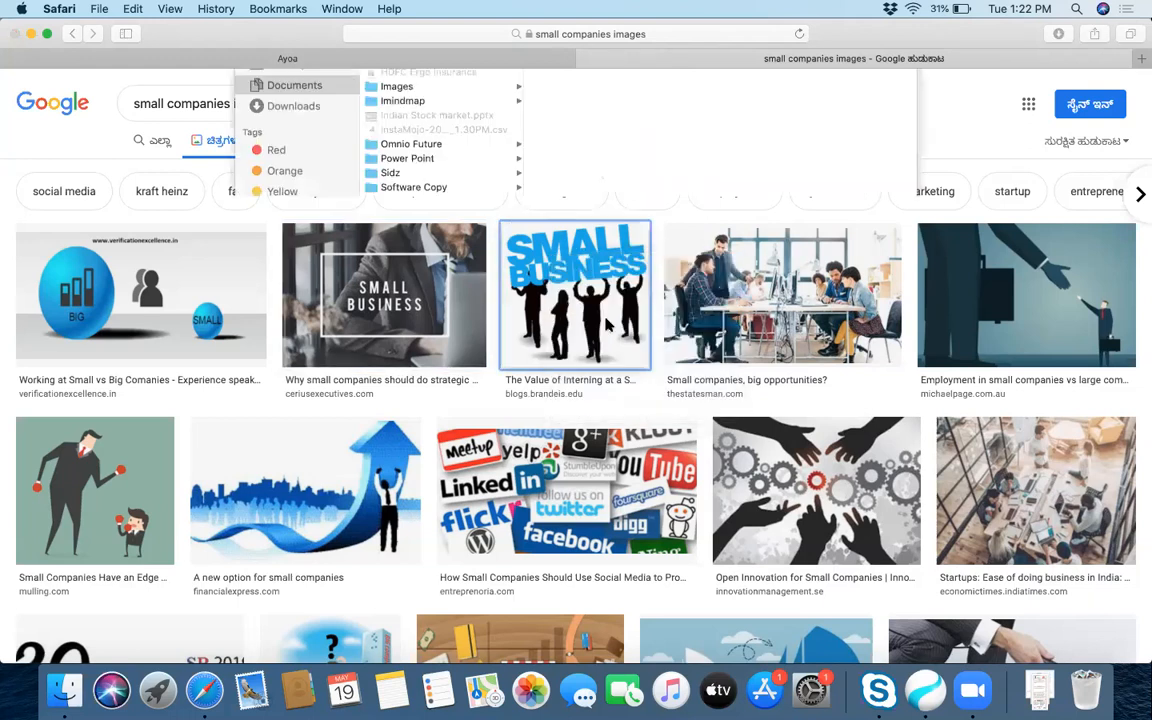
click(289, 235)
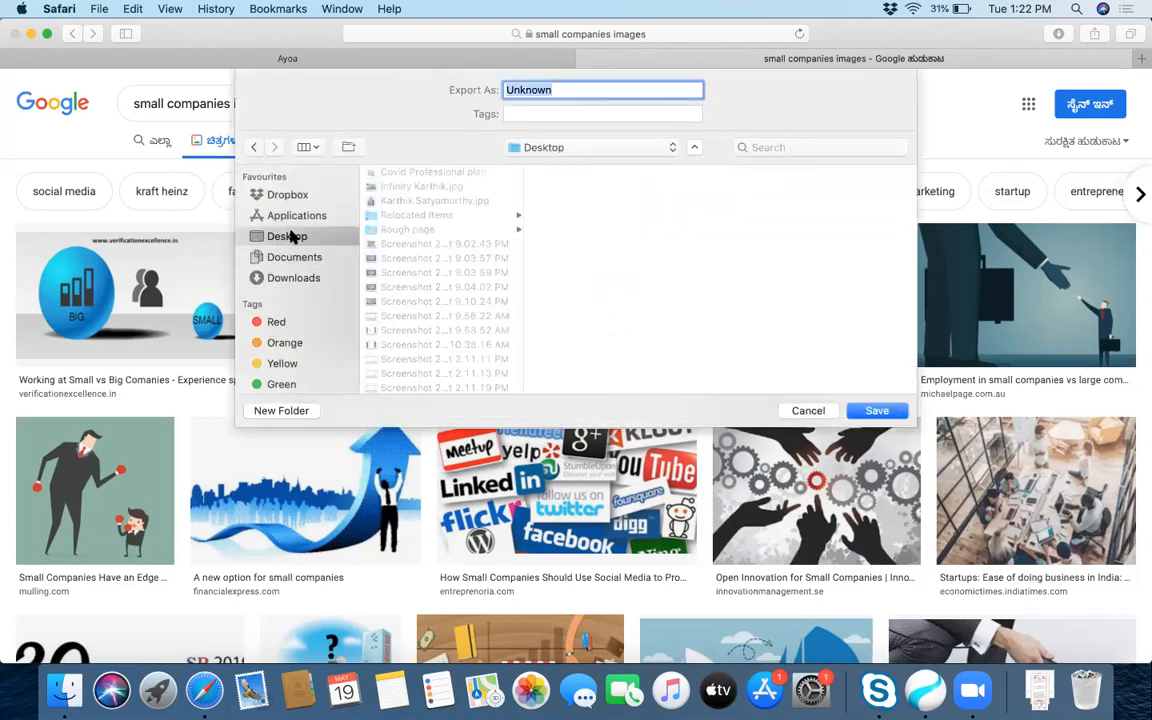
click(349, 147)
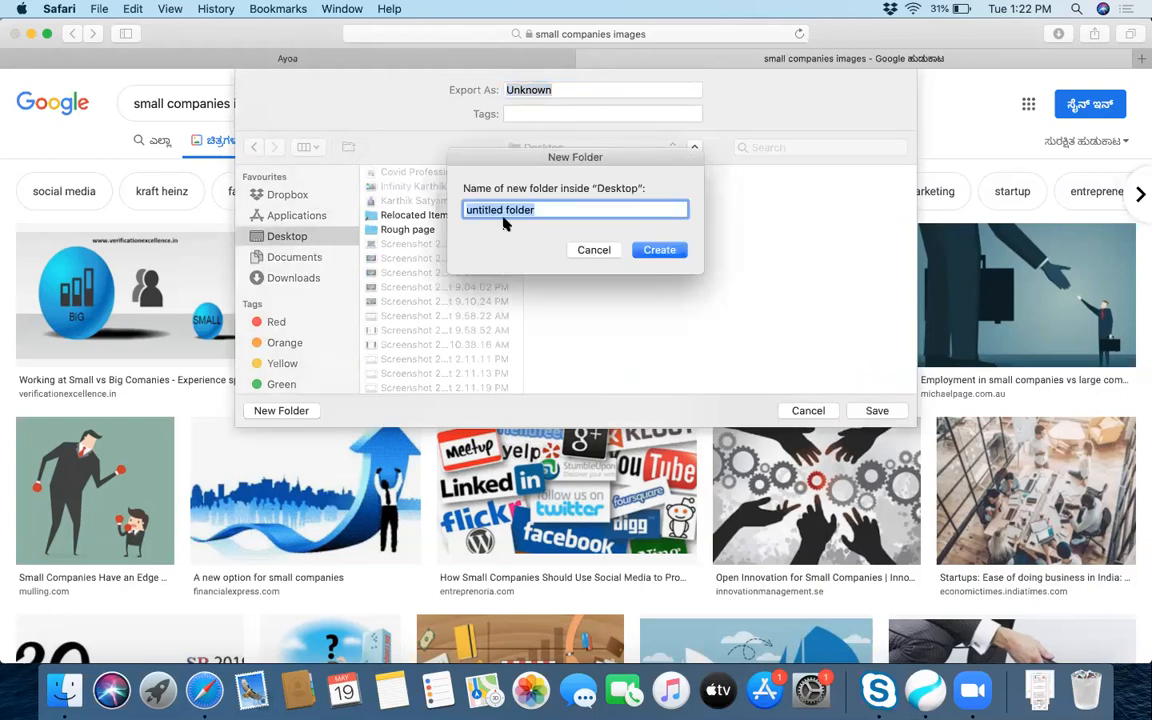
text(Images)
key(Return)
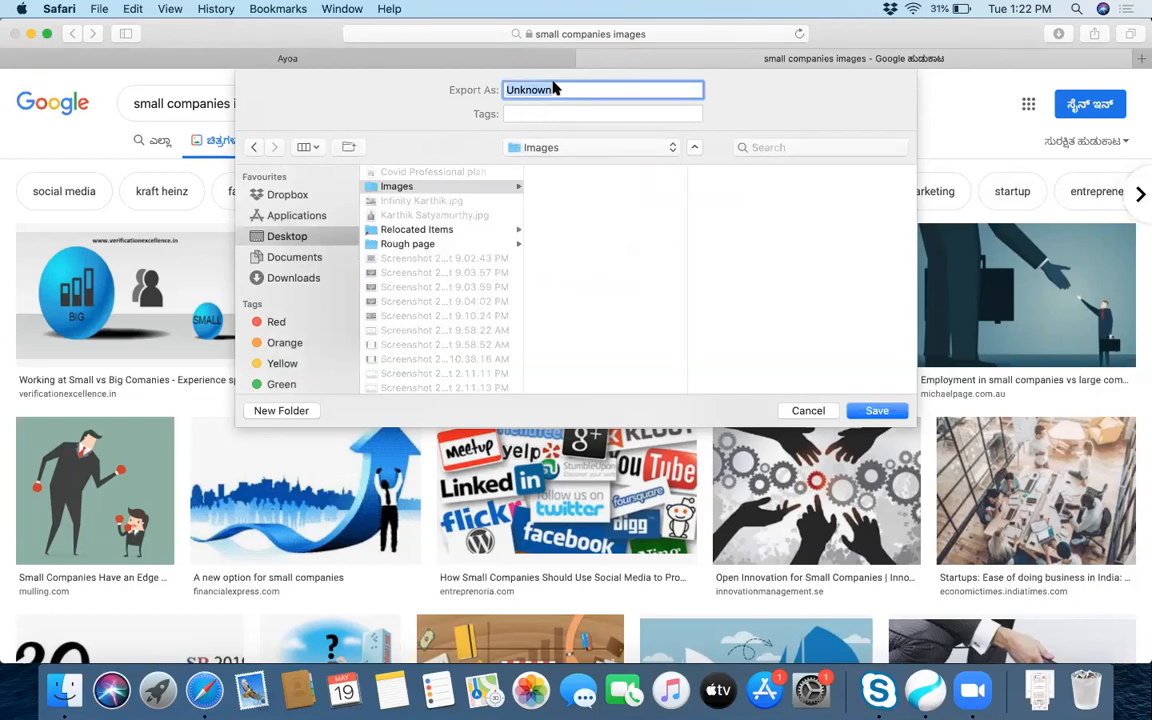
text(Small Business)
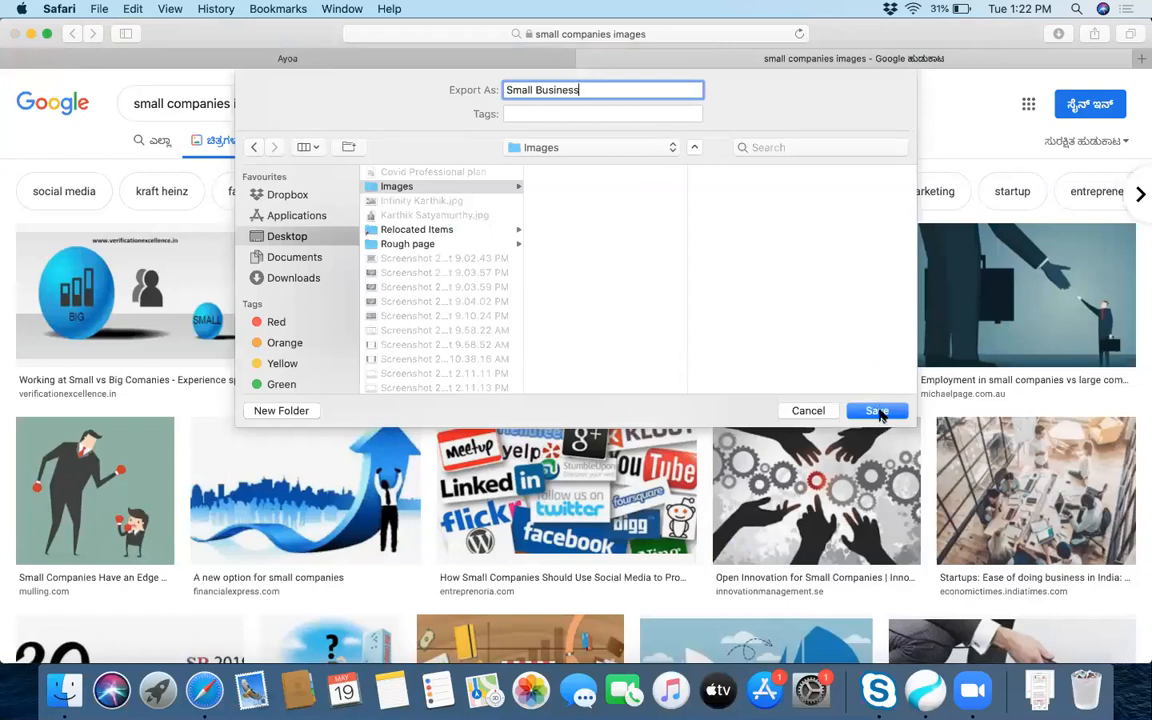
click(876, 411)
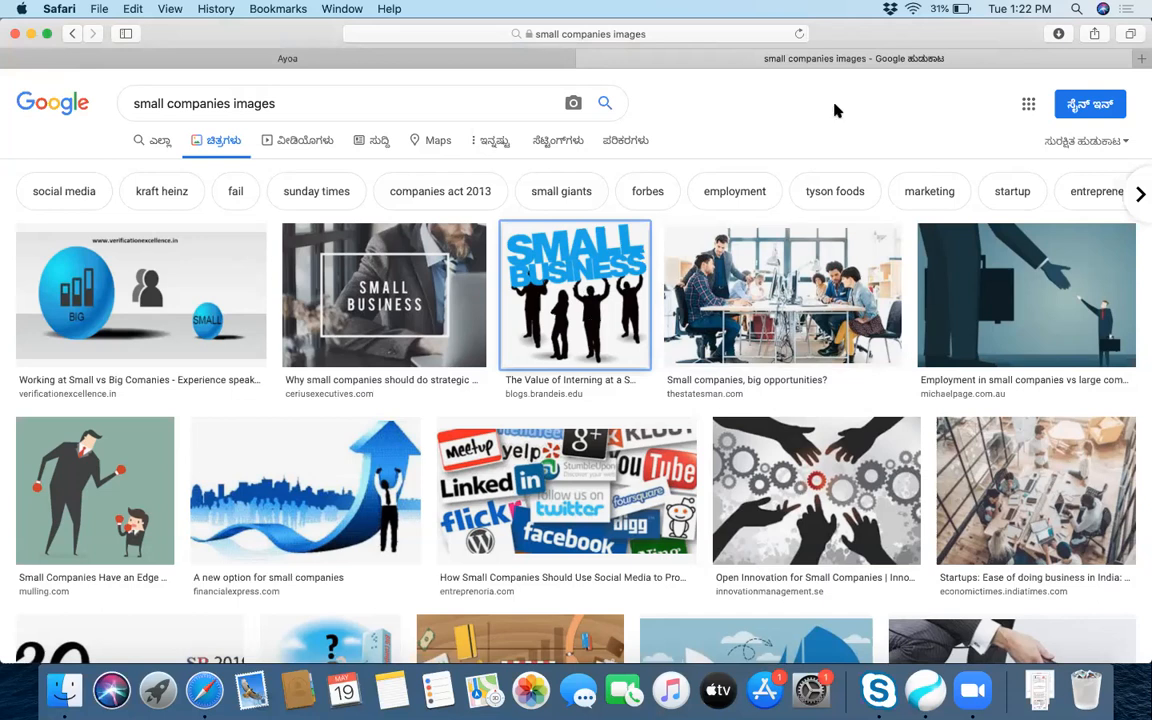
Upload the saved Small Business picture to the Small Compaines branch, cropped around its blue lettering, and set it as the cover image
click(397, 57)
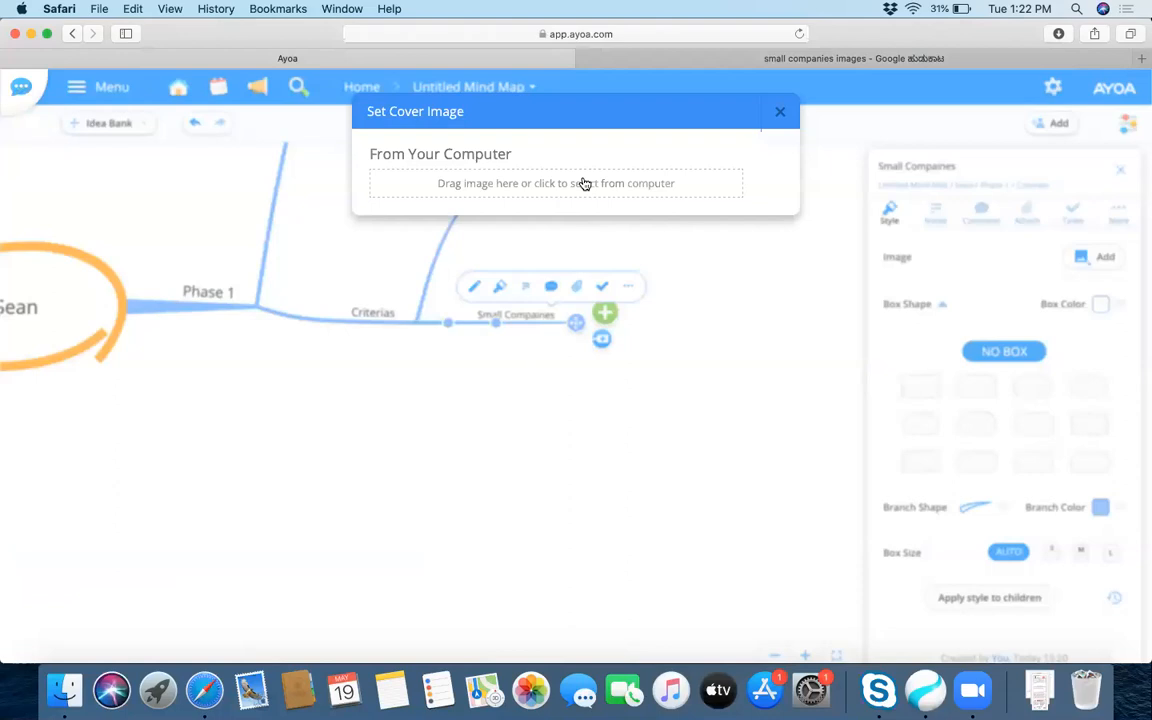
click(584, 183)
double_click(437, 135)
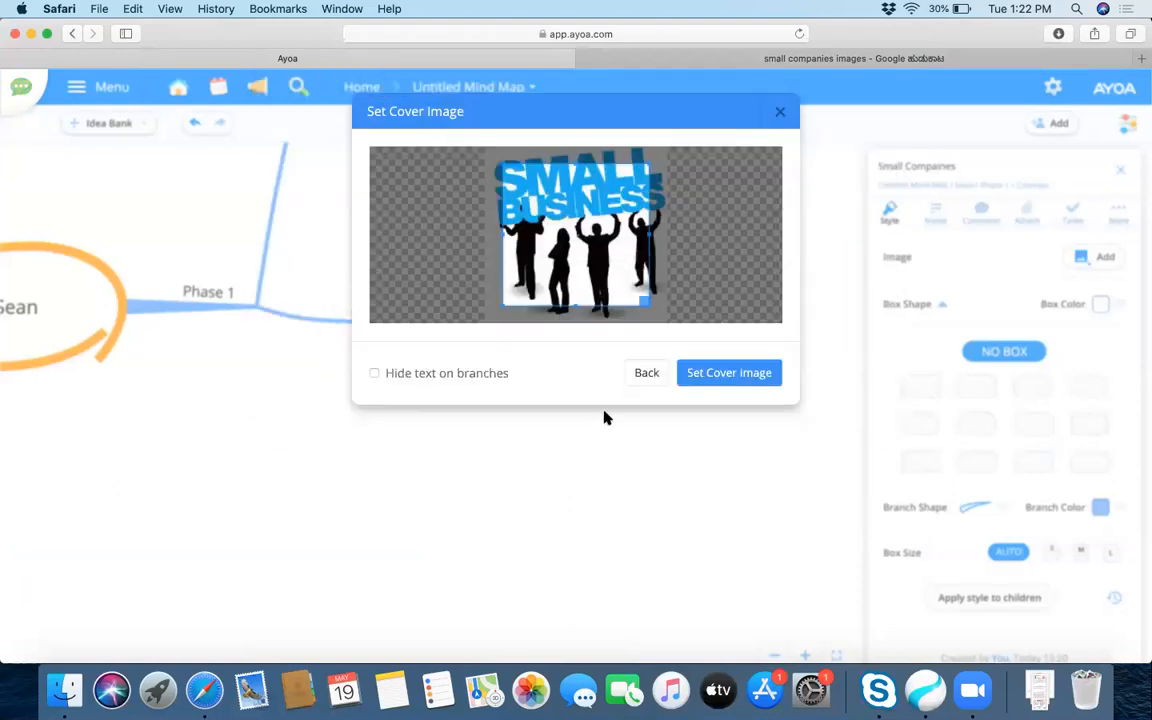
drag(590, 229, 578, 229)
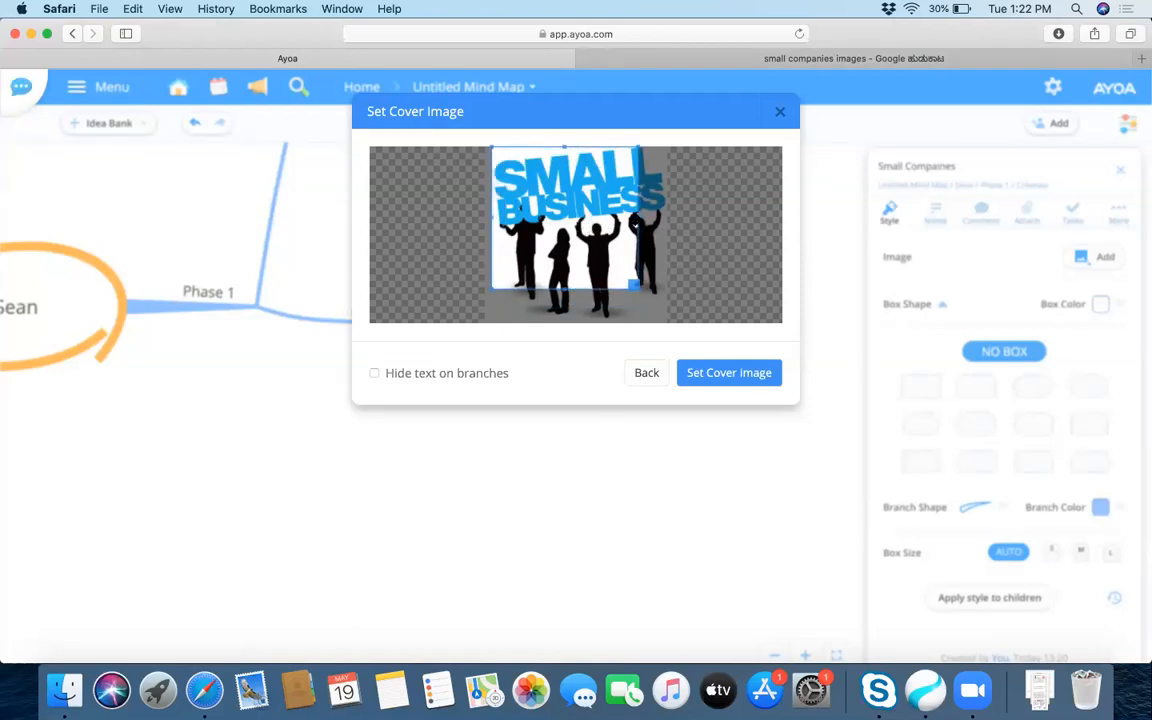
drag(600, 197, 652, 218)
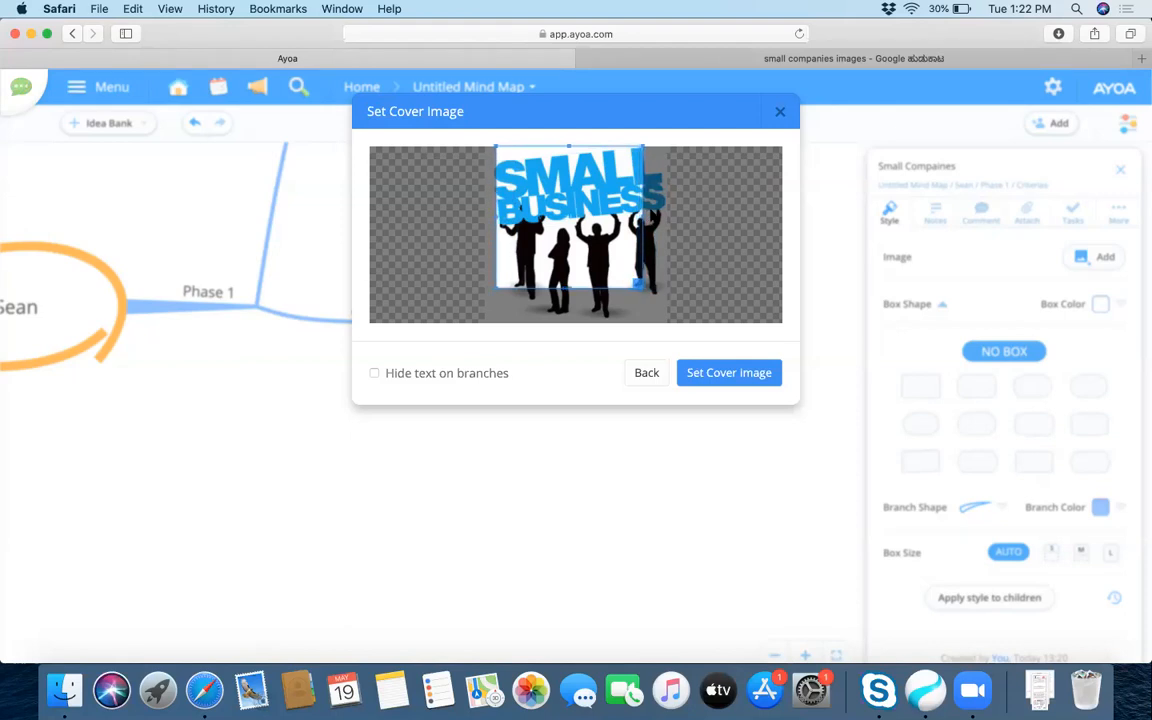
click(700, 372)
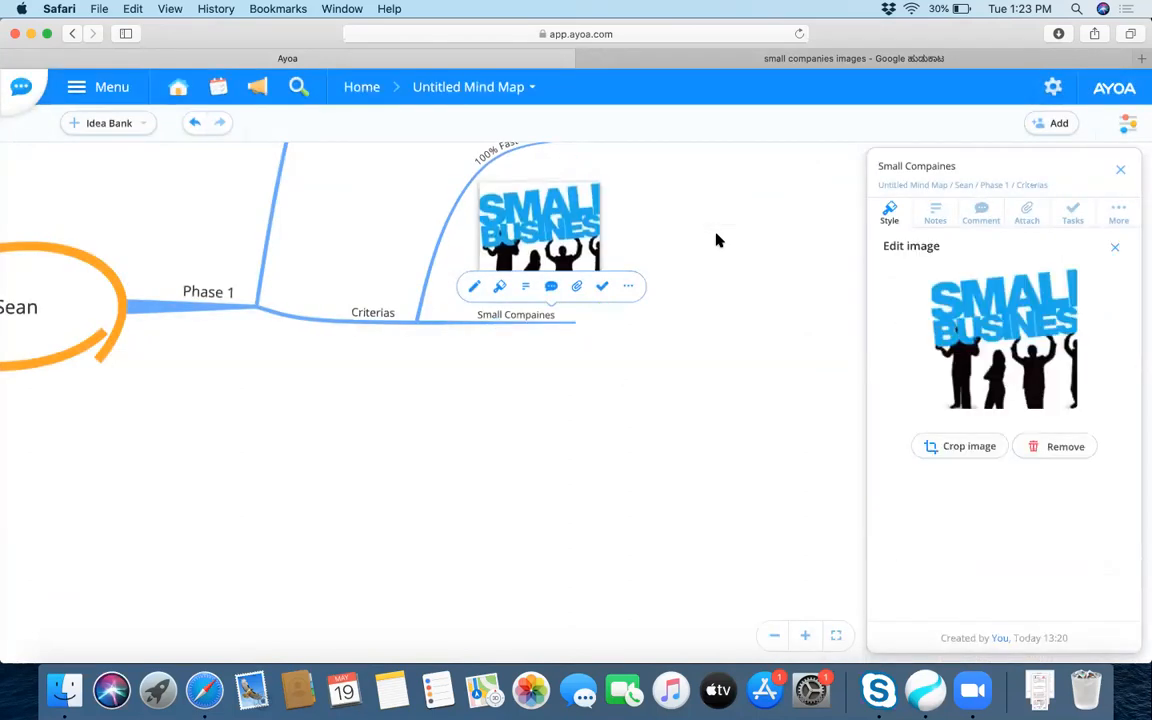
Move the Small Business image and the plant image to the outer ends of the Small Compaines and 100% Fast Growth branches
drag(725, 350, 709, 432)
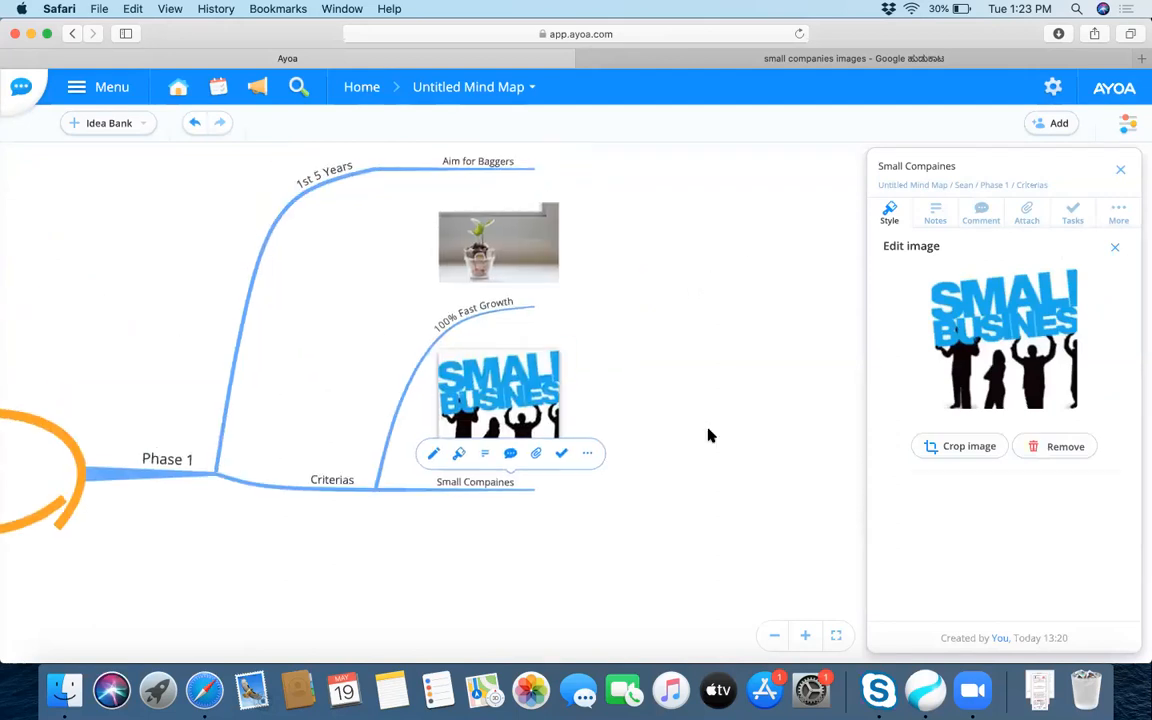
click(750, 386)
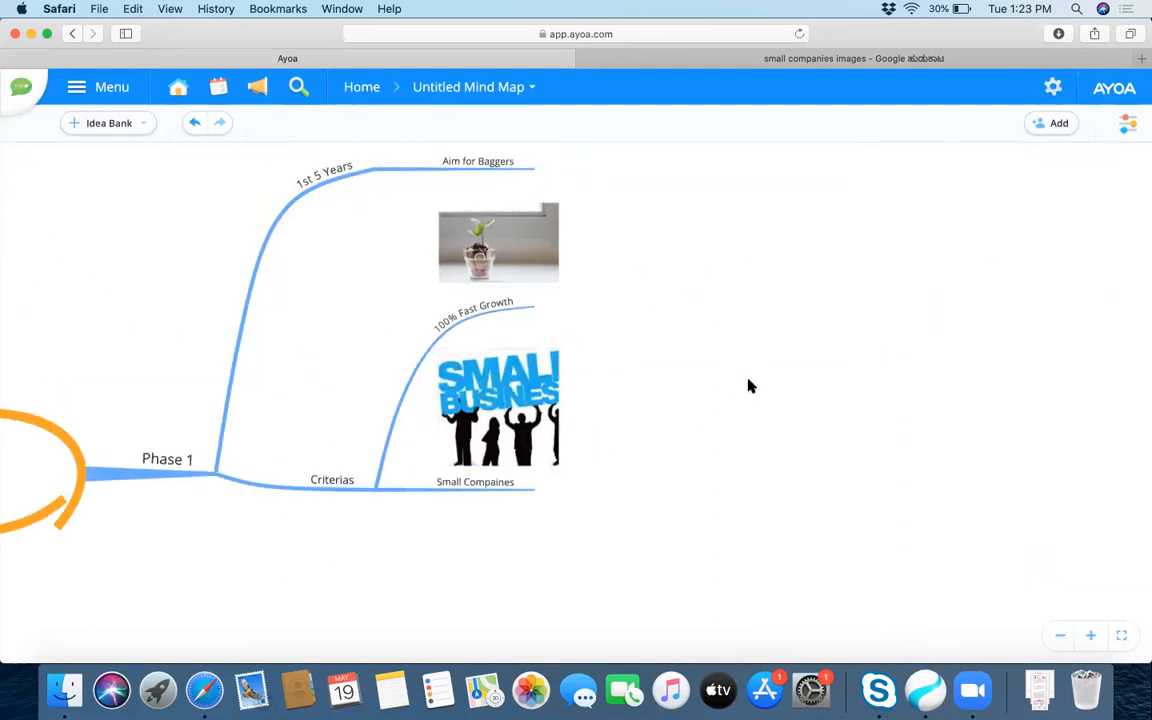
click(479, 430)
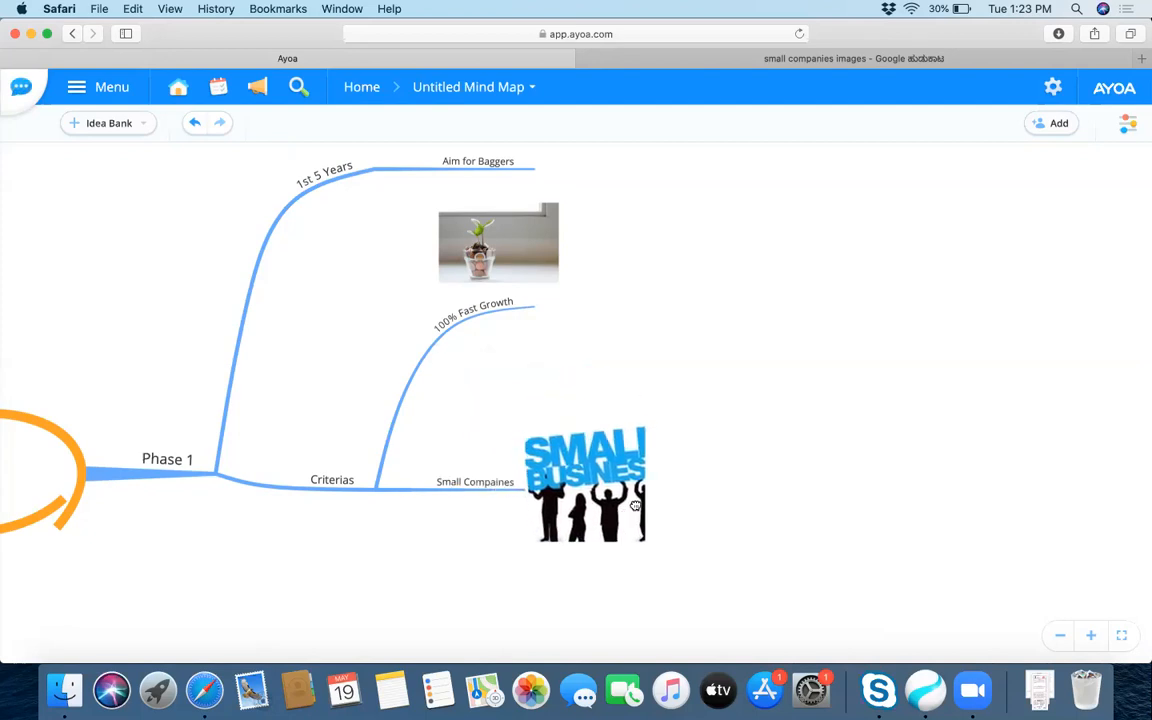
click(522, 247)
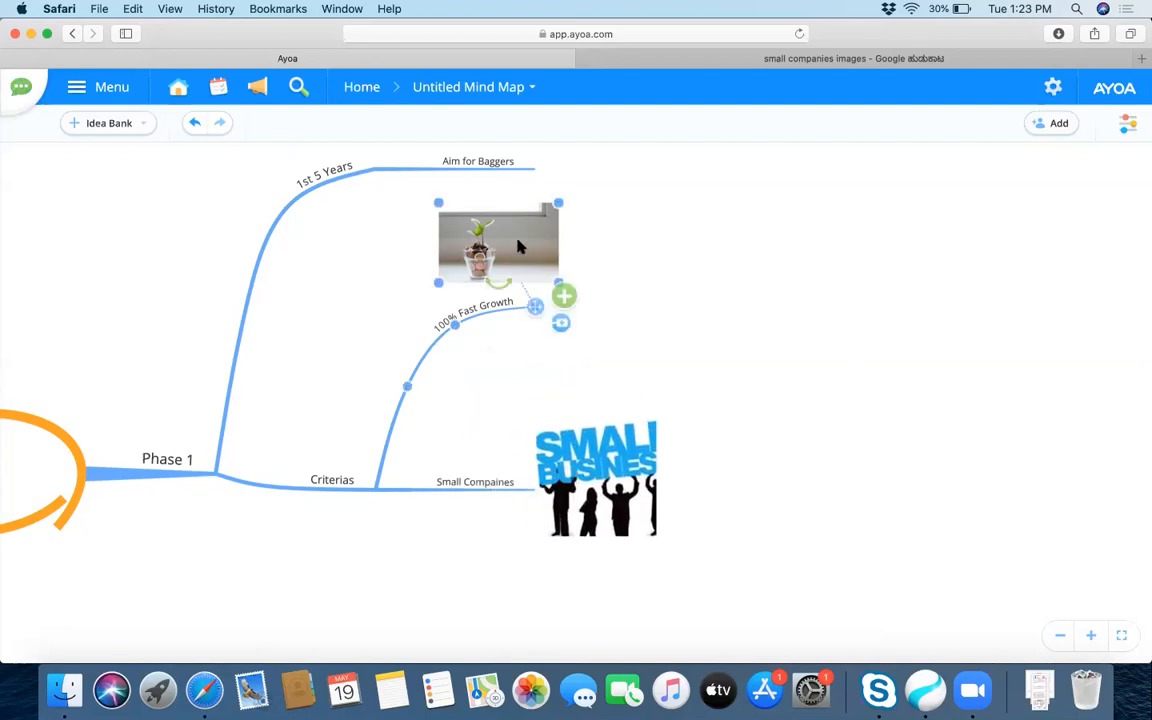
drag(522, 247, 640, 323)
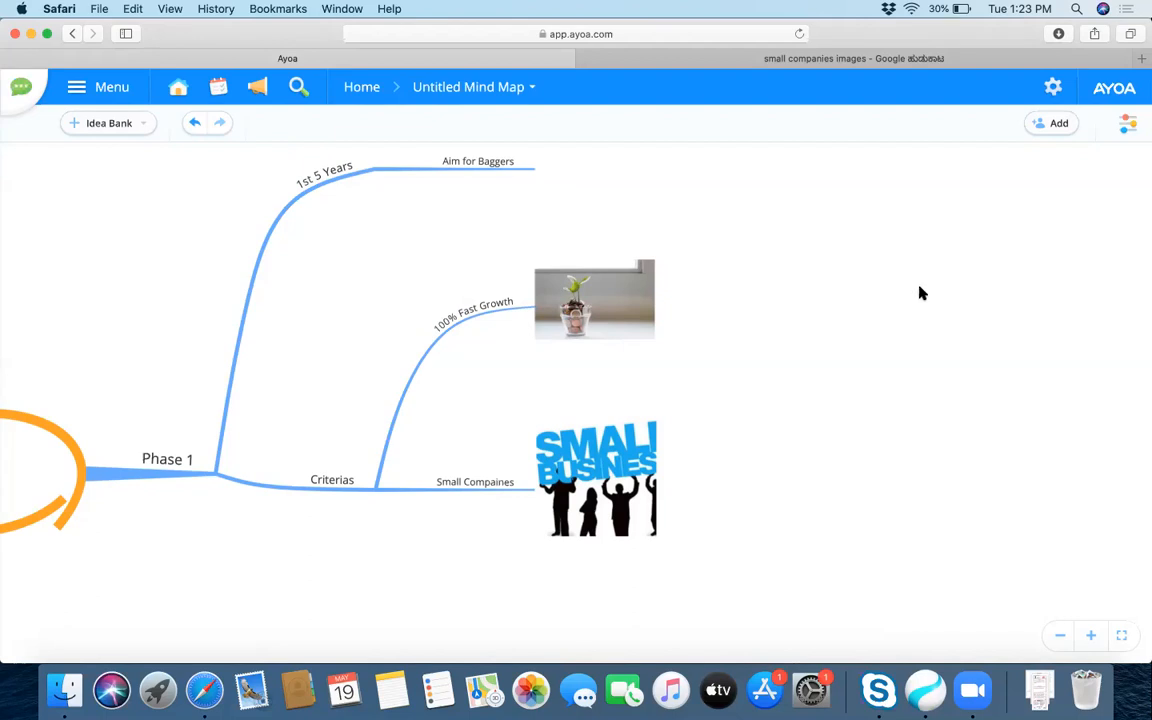
Copy the mind map's link from its settings and close them
click(1053, 90)
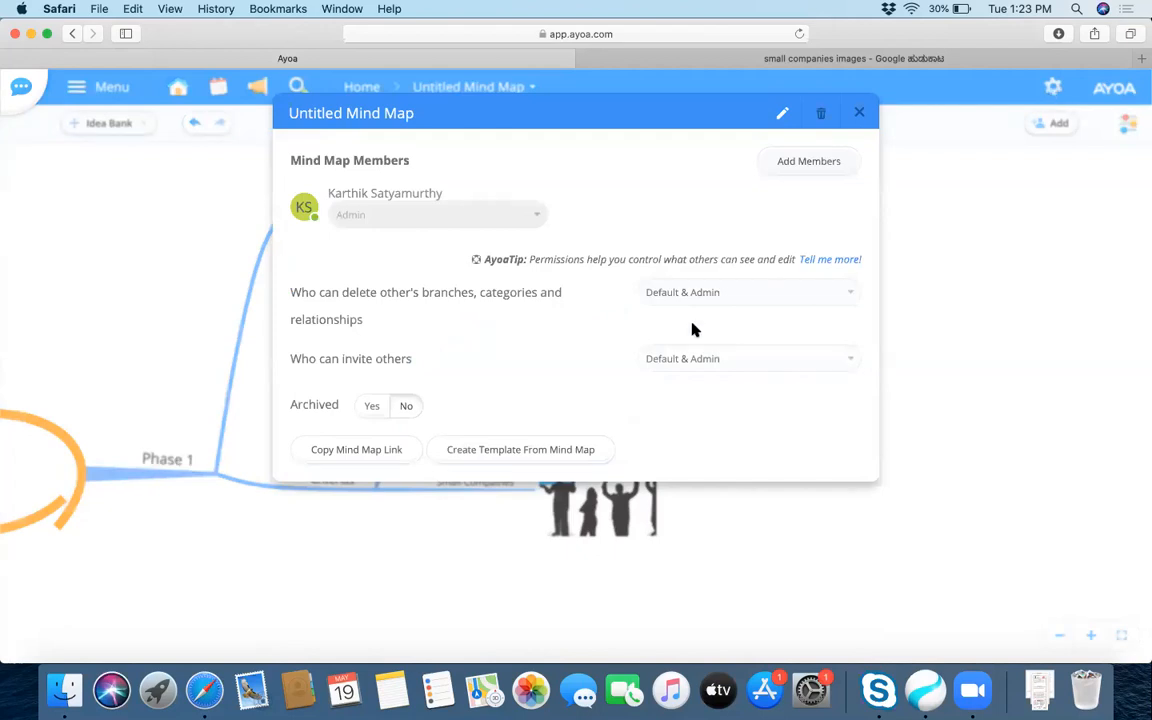
click(354, 459)
click(859, 112)
Open the copied mind map link in a new browser tab and look over the map's branches and images
click(1141, 58)
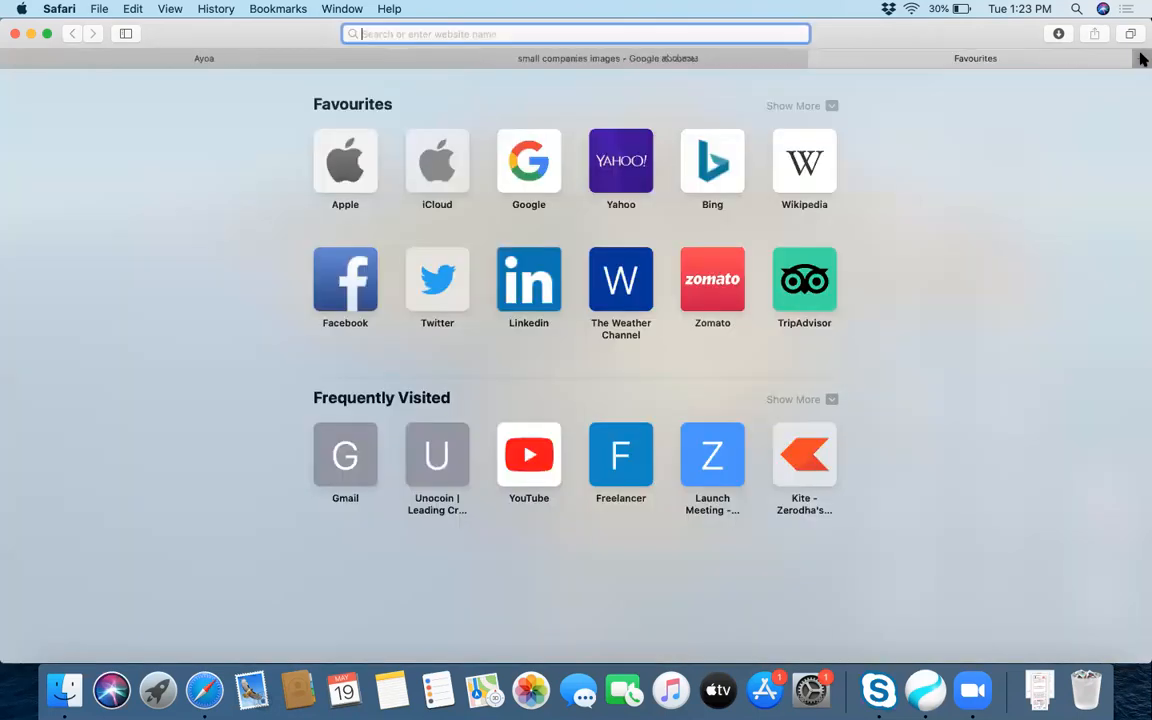
right_click(377, 38)
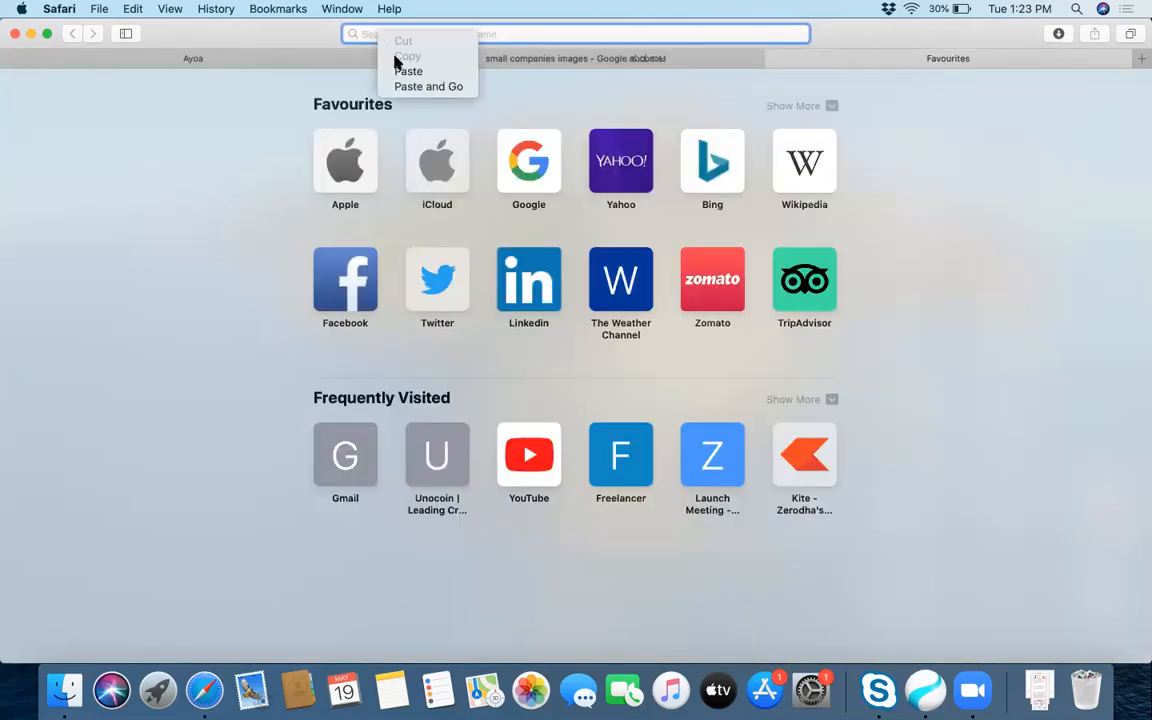
click(408, 68)
key(Return)
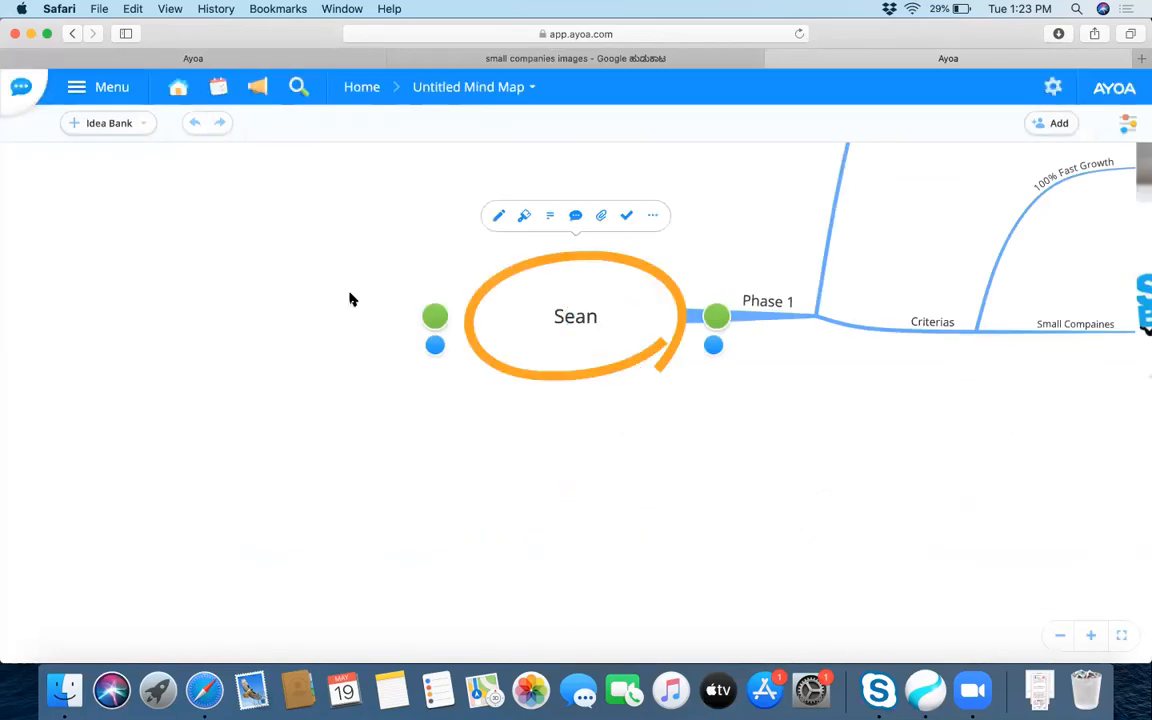
drag(948, 414, 447, 608)
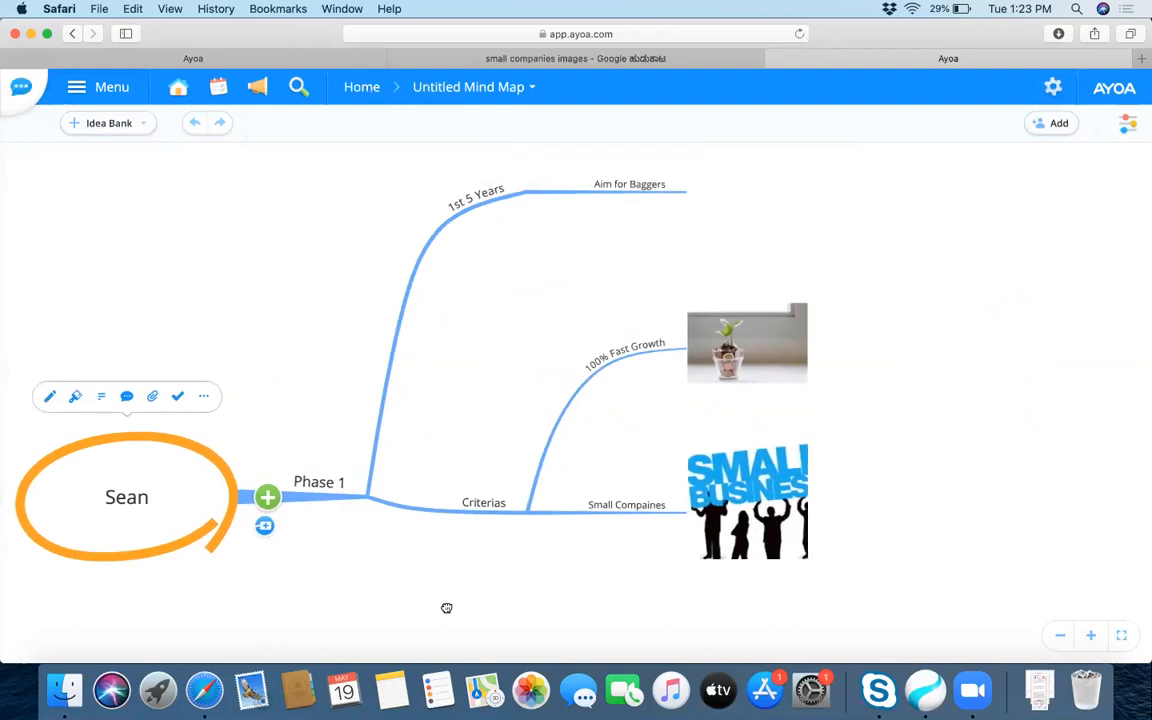
drag(452, 607, 647, 552)
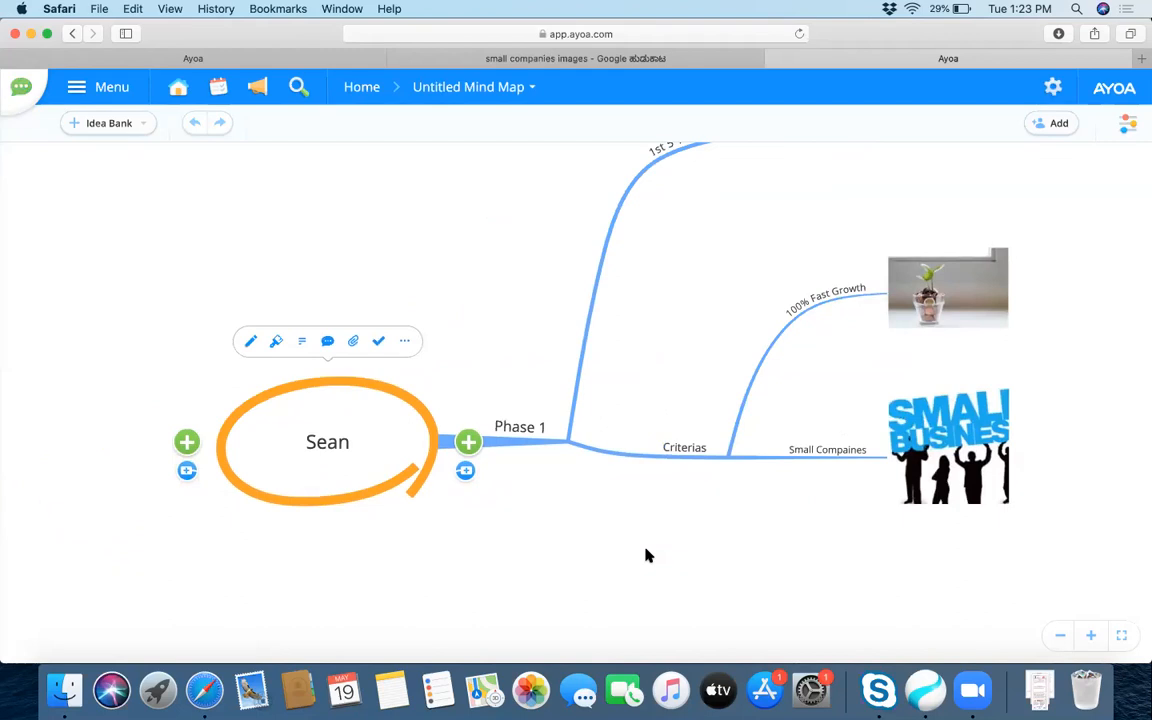